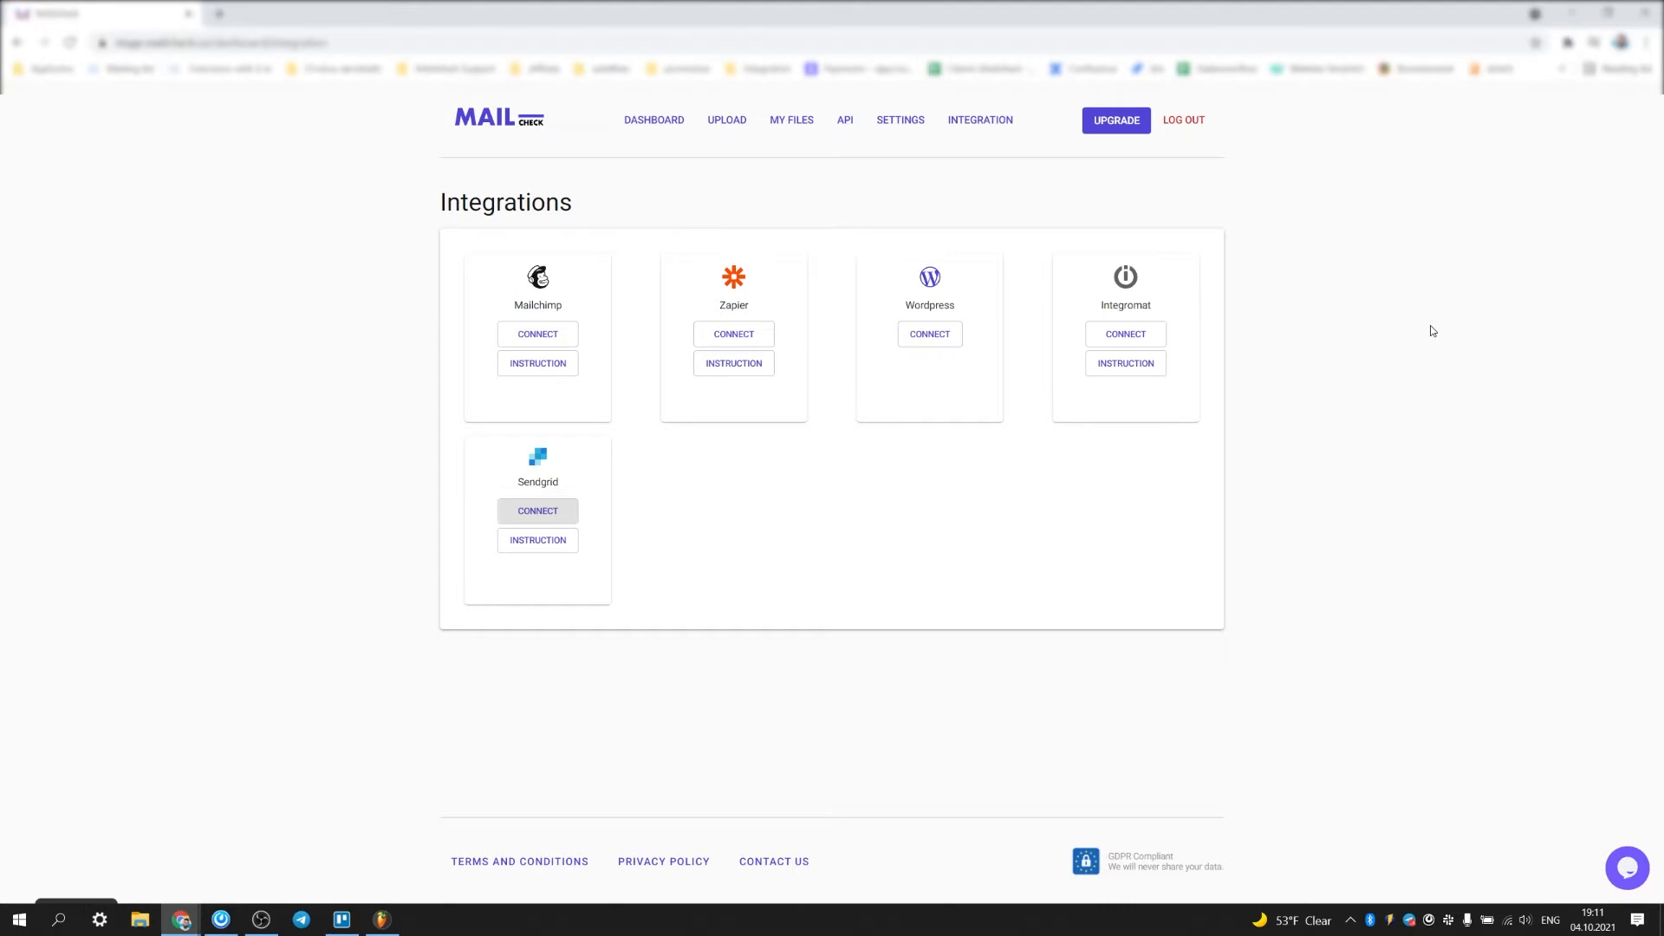
Step: Open the Sendgrid connection prompt from the Integrations page, ready for its API key
left_click(992, 123)
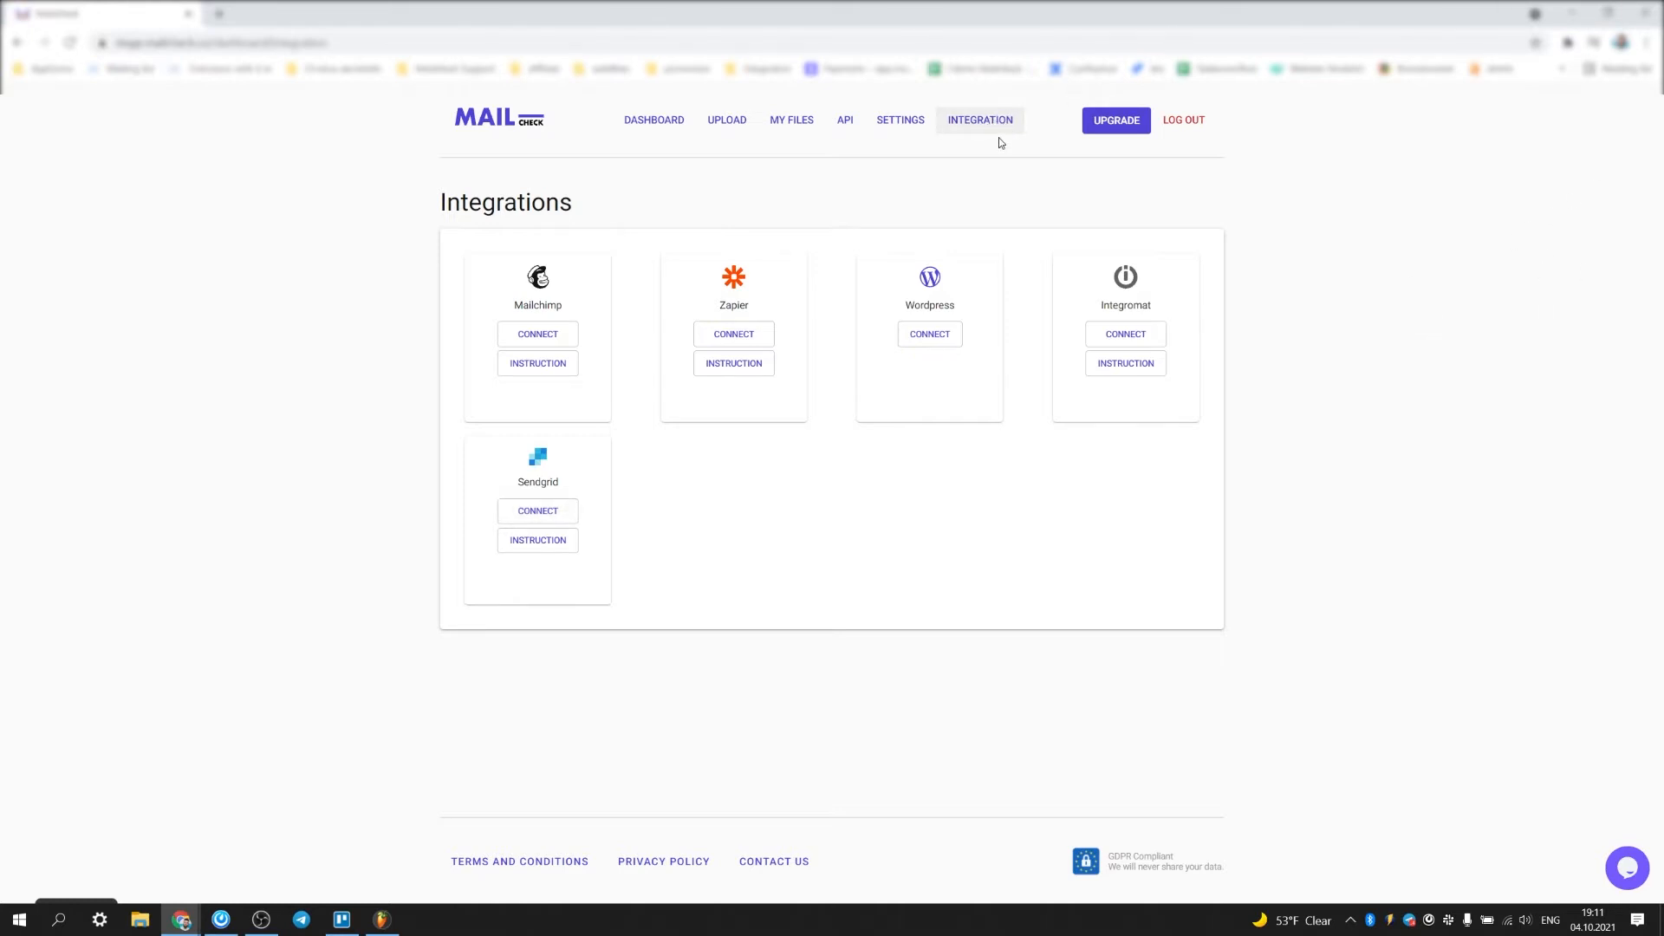
left_click(562, 516)
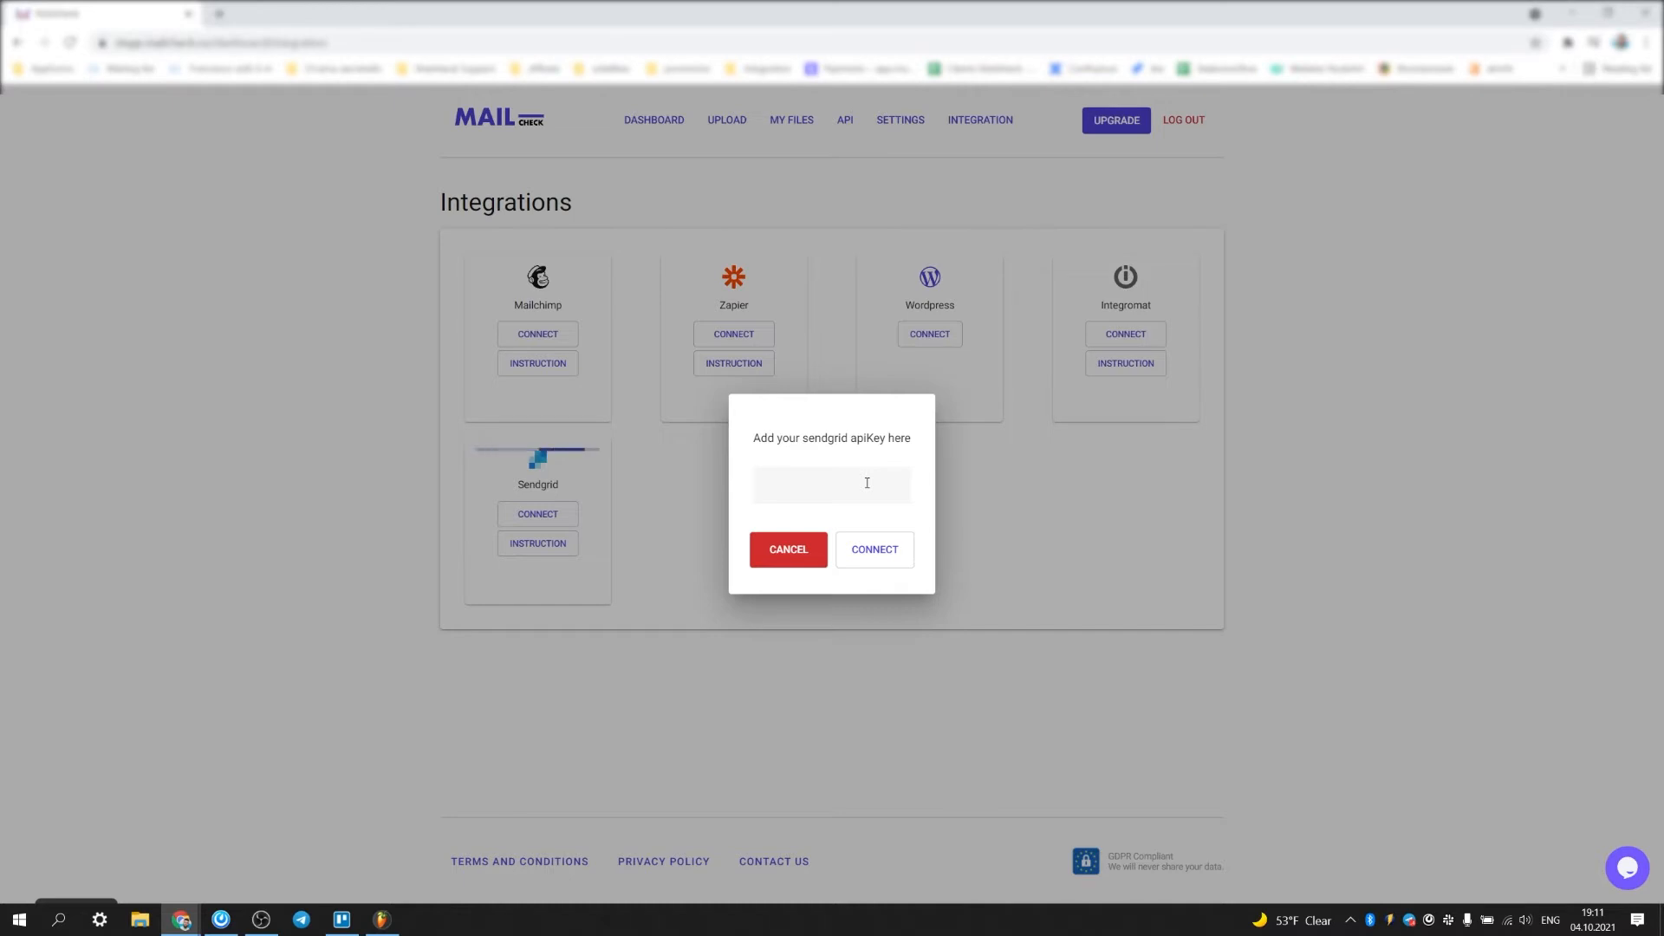
left_click(867, 482)
Step: Switch to SendGrid and open the form for creating a new API key in the API Keys settings
key("alt+Tab")
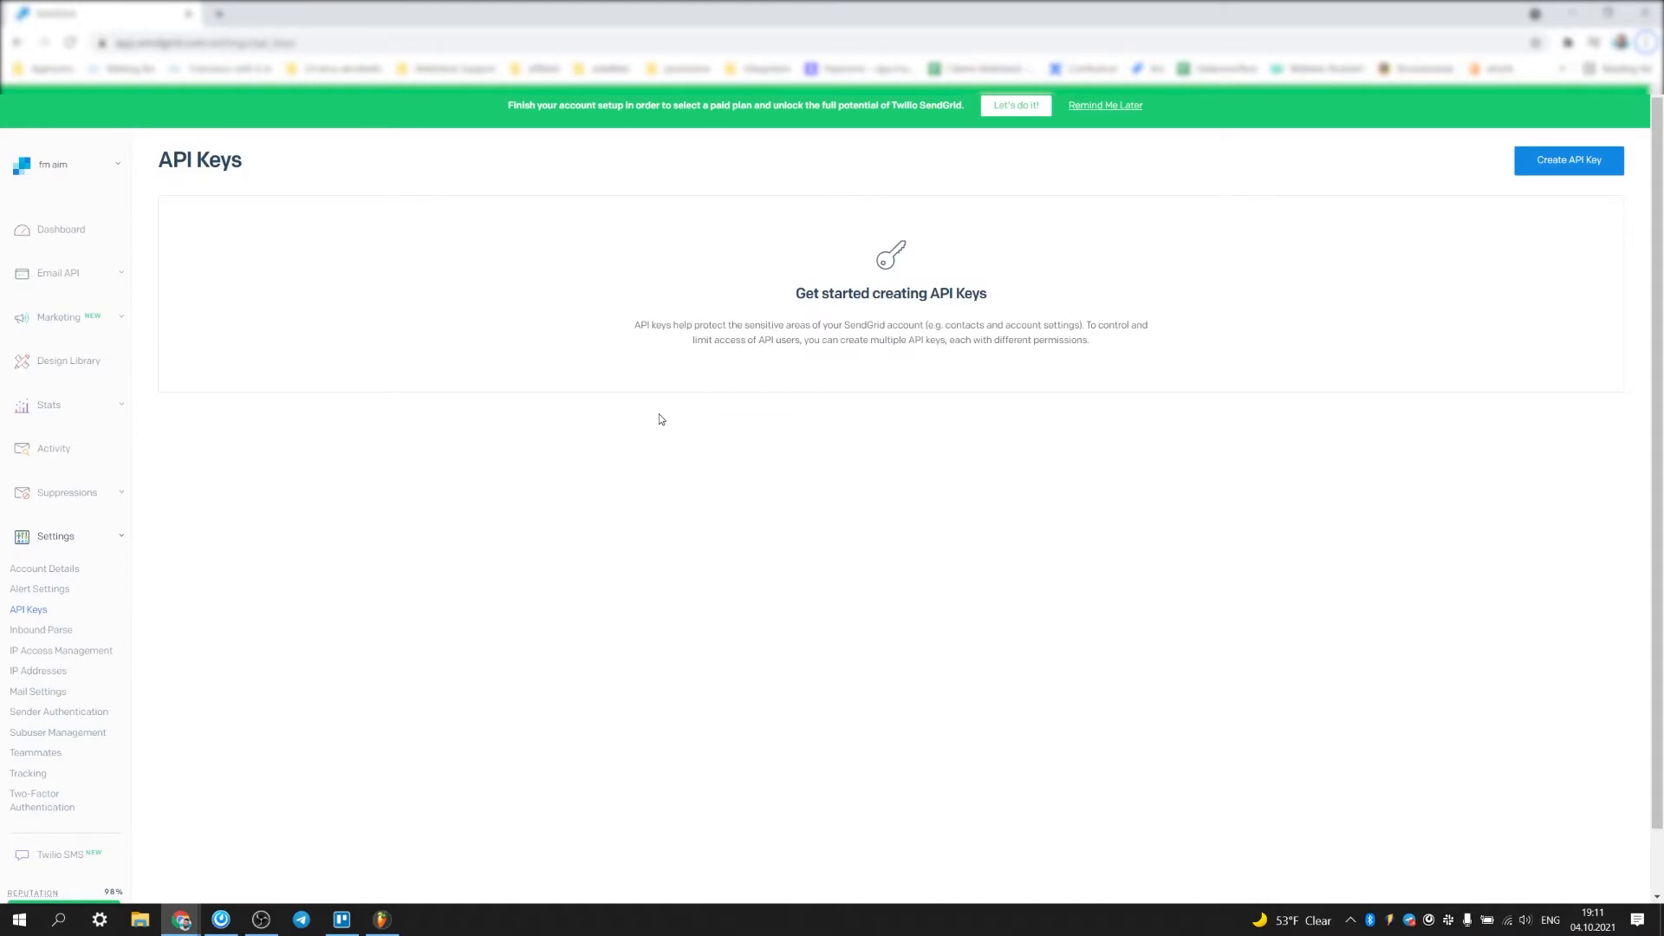
left_click(54, 544)
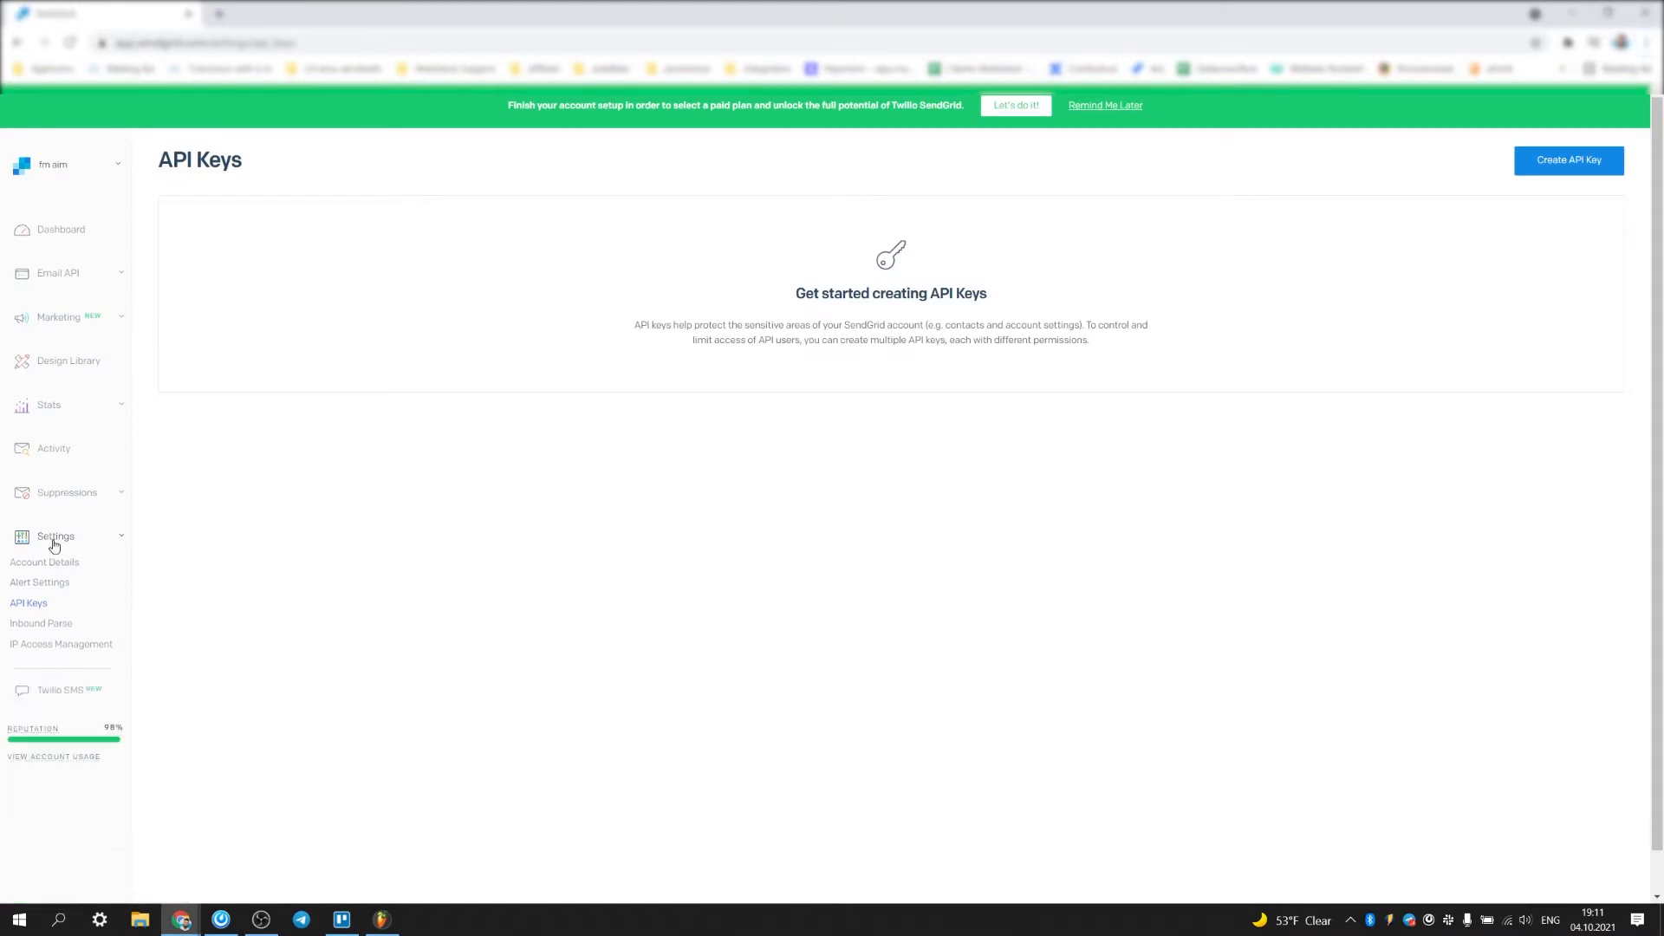
left_click(55, 542)
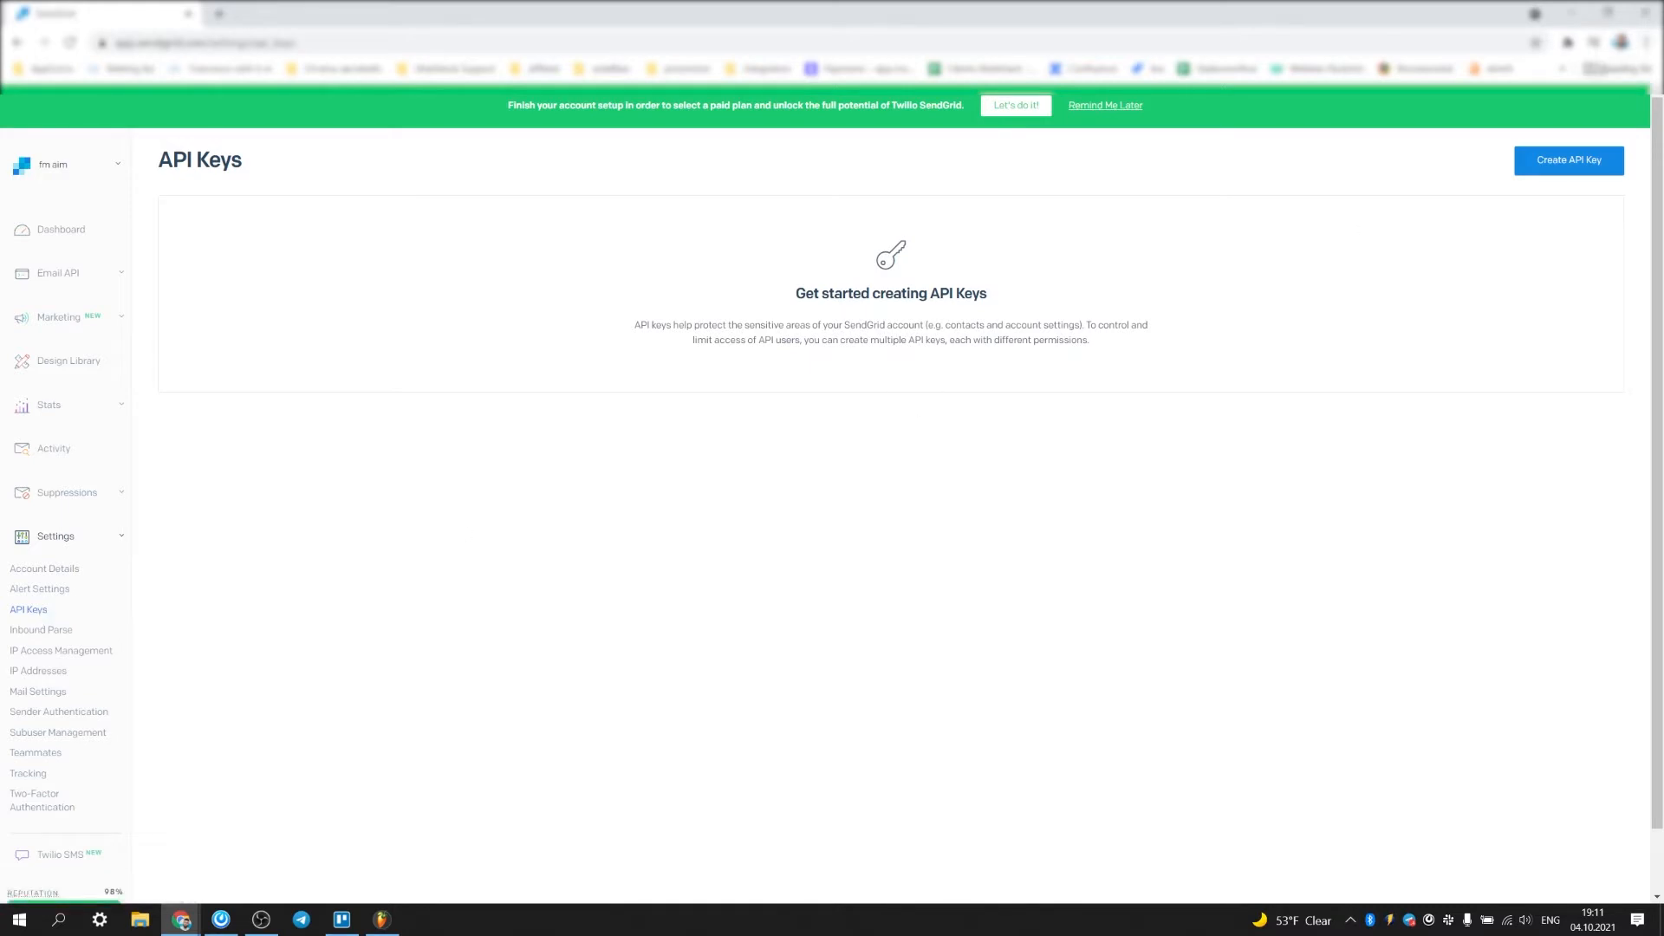
left_click(1588, 172)
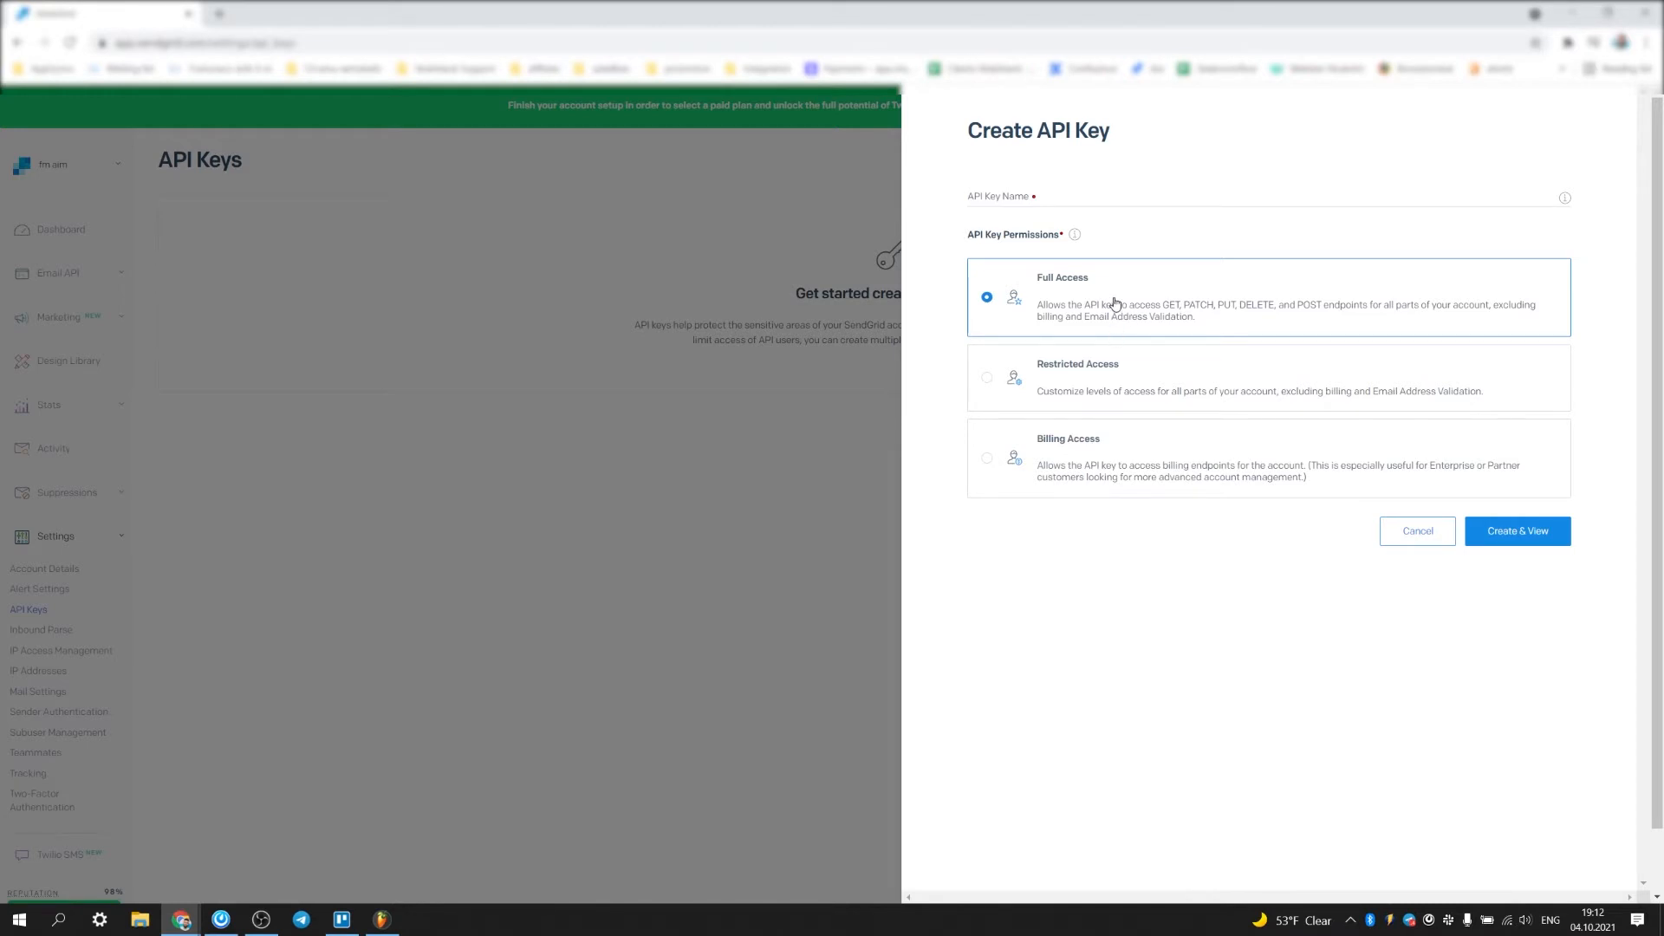
Step: Name the new API key "Test Mailcheck" and create it with Full Access permissions
left_click(1527, 539)
left_click(1046, 204)
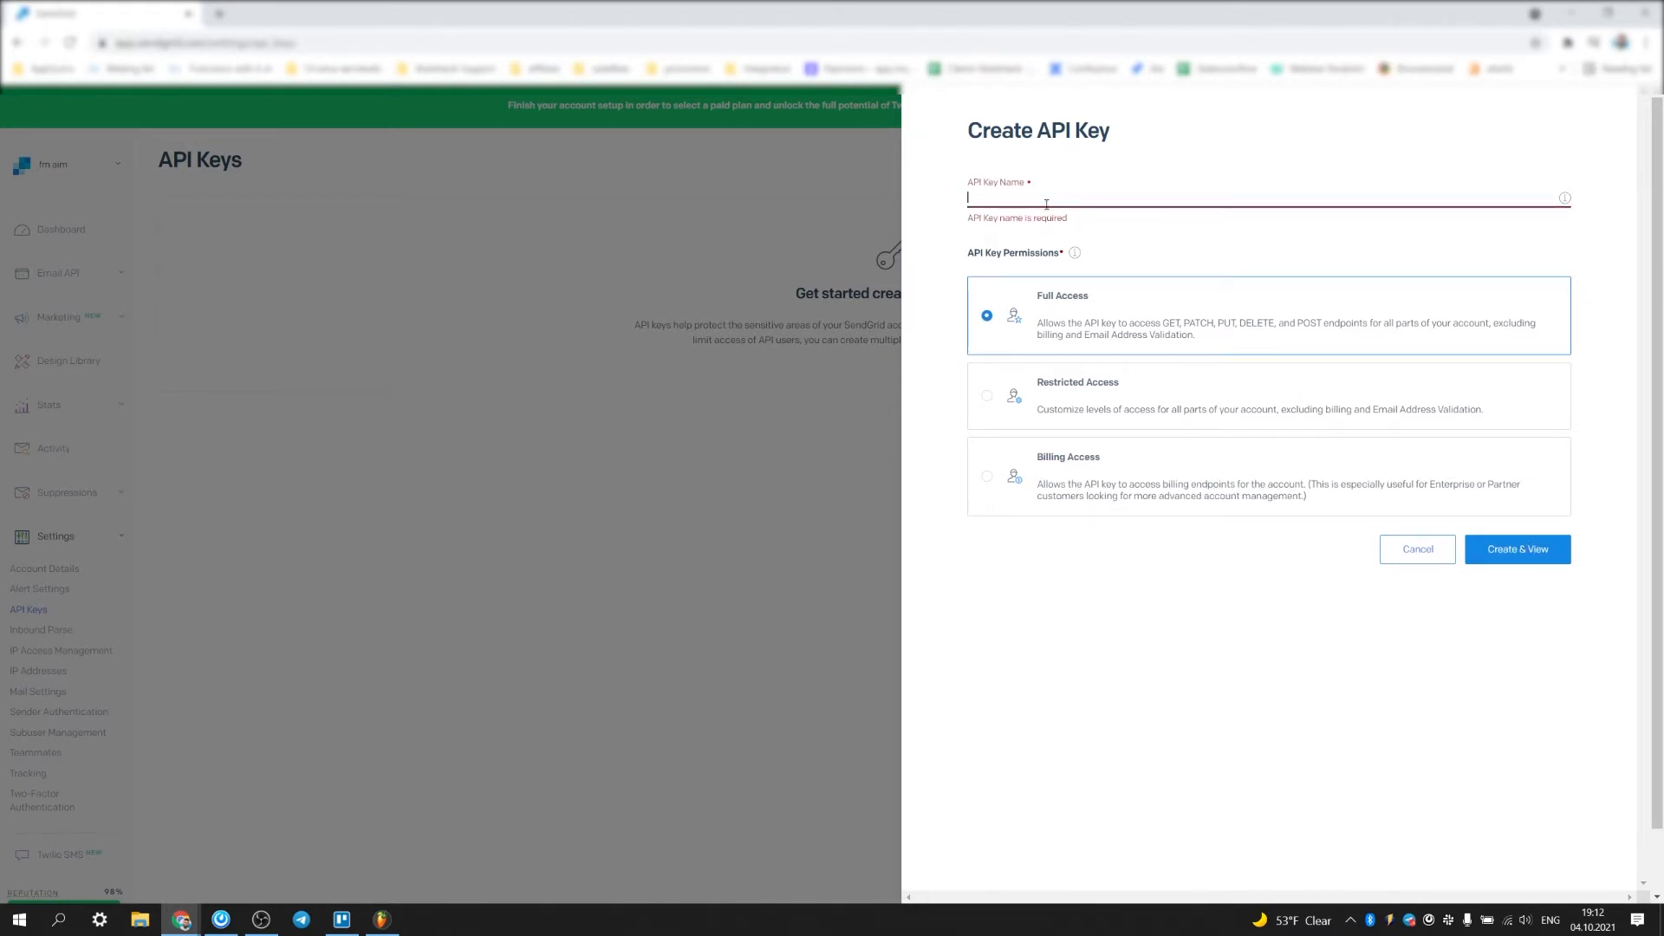
key("super+space")
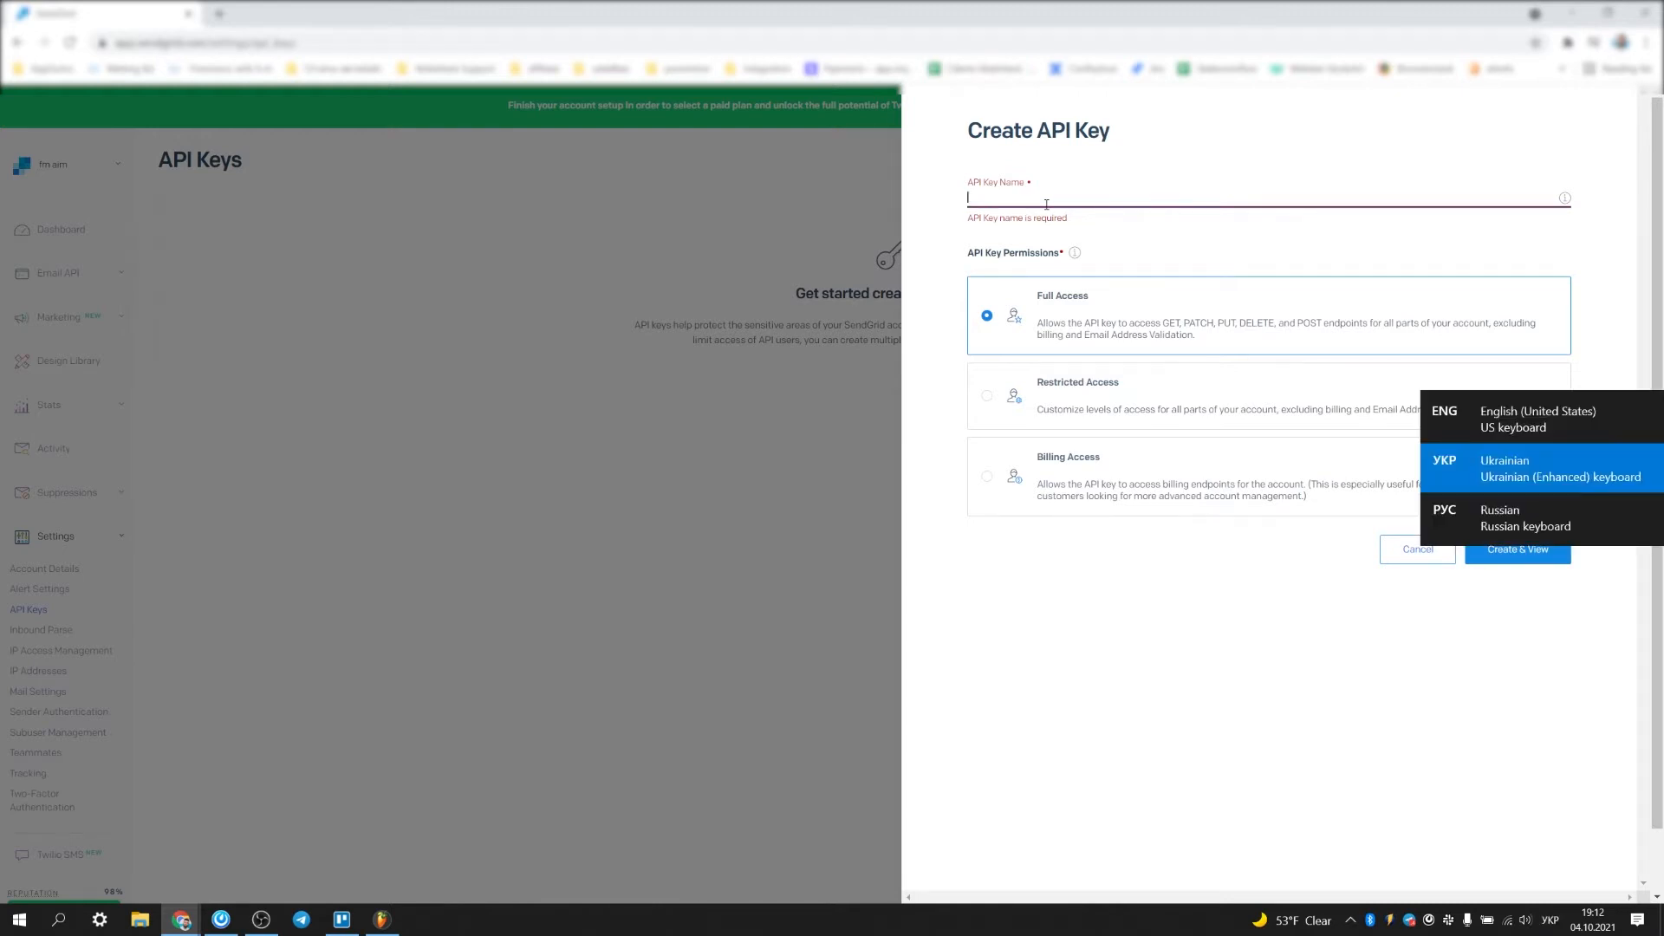
key("super+space")
key("super+space")
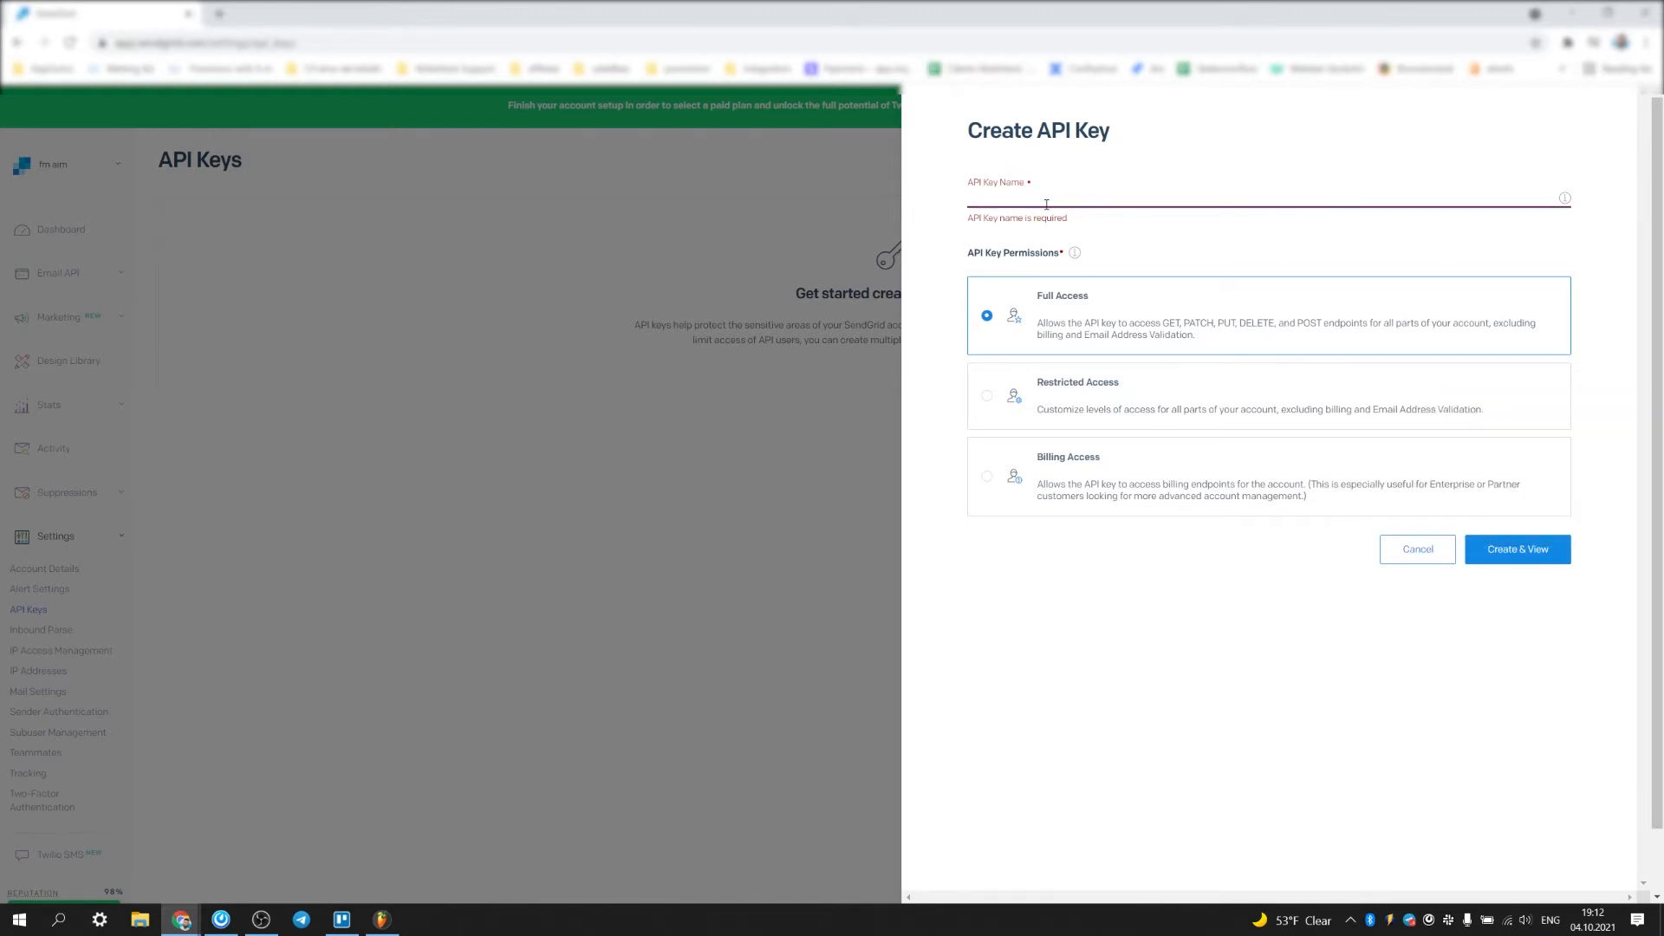
type("tEST")
key("BackSpace")
key("BackSpace")
key("BackSpace")
type("est Mailcheck")
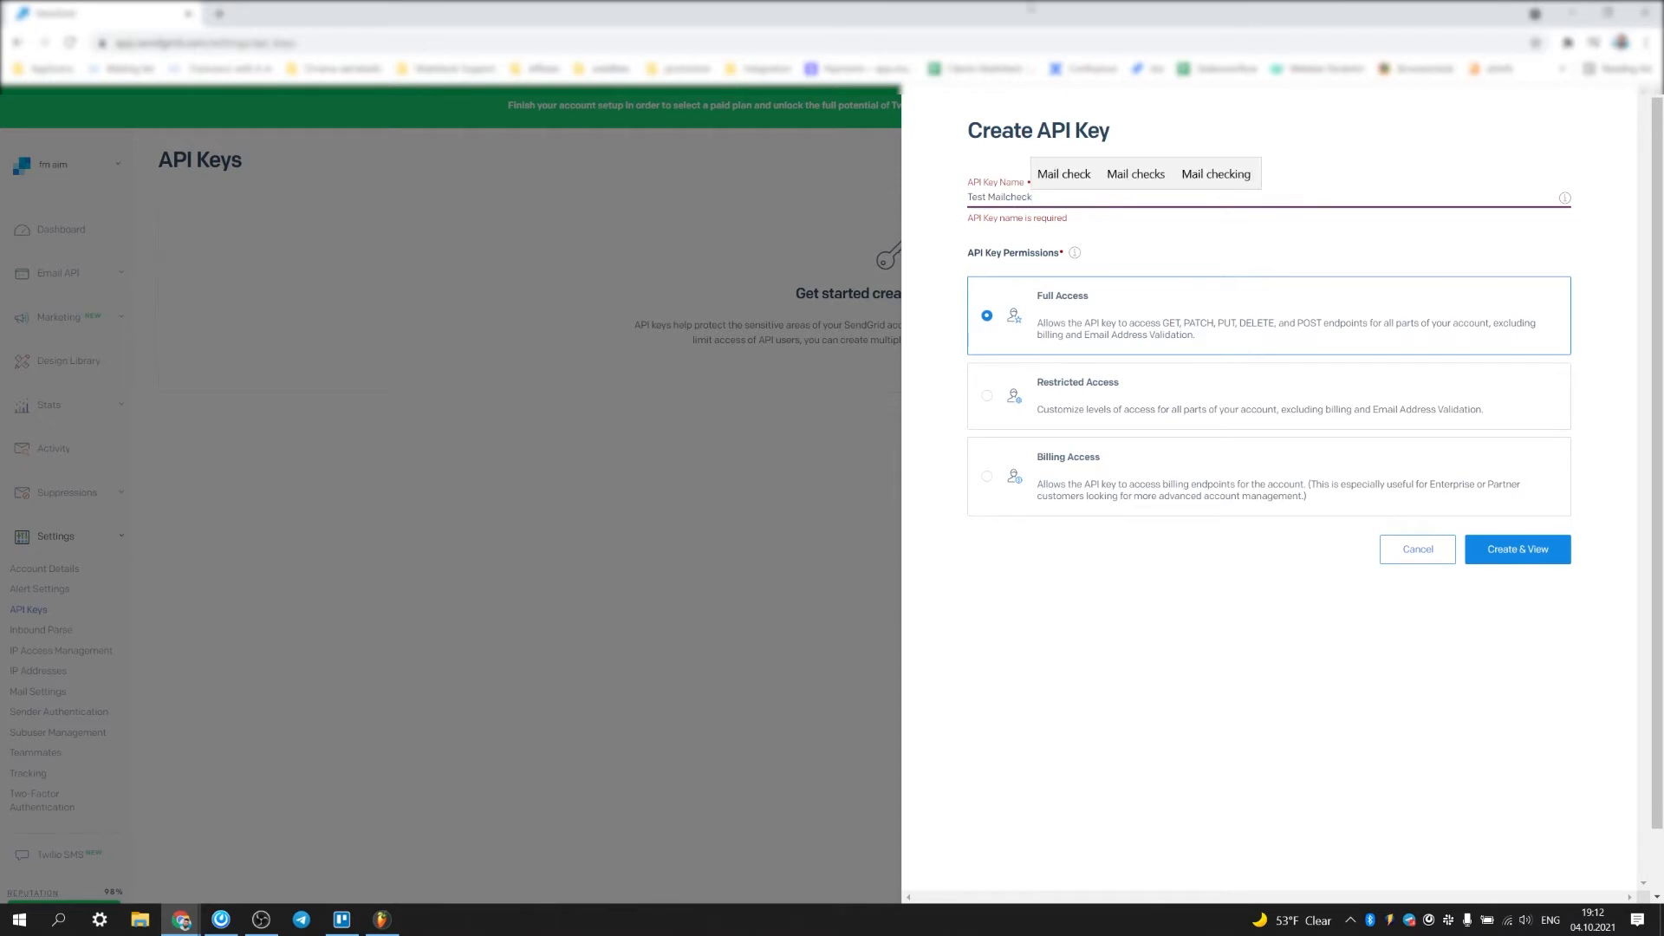
left_click(1557, 555)
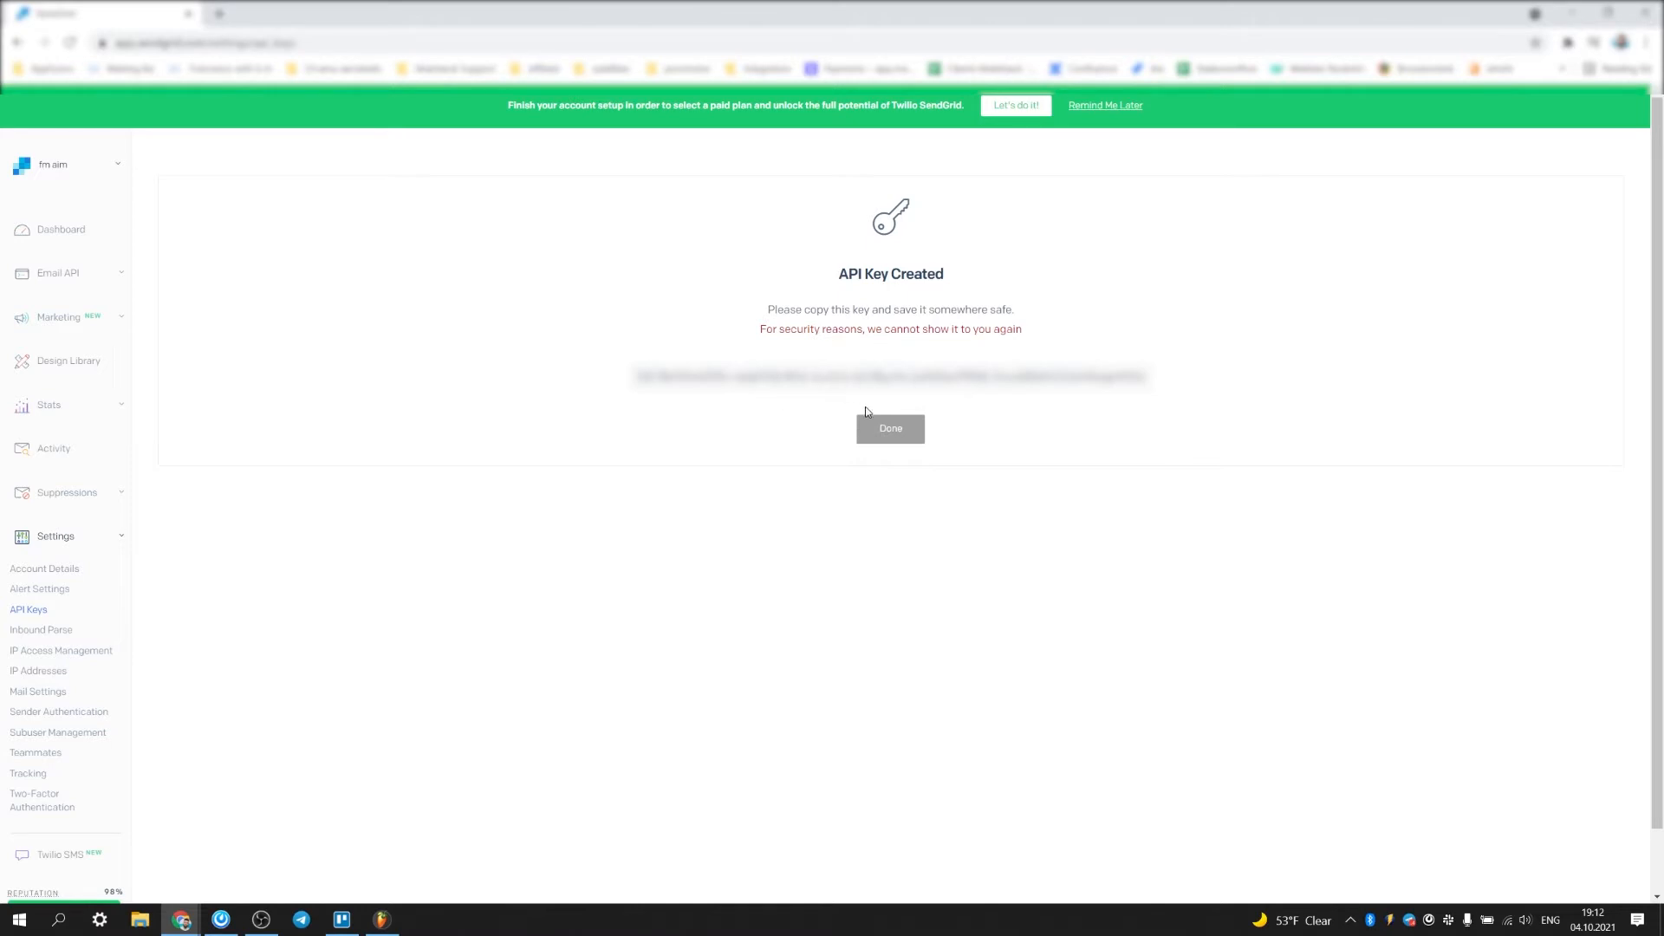
Step: Copy the new API key, return to Mailcheck, paste it into the Sendgrid apiKey field and connect
left_click(897, 382)
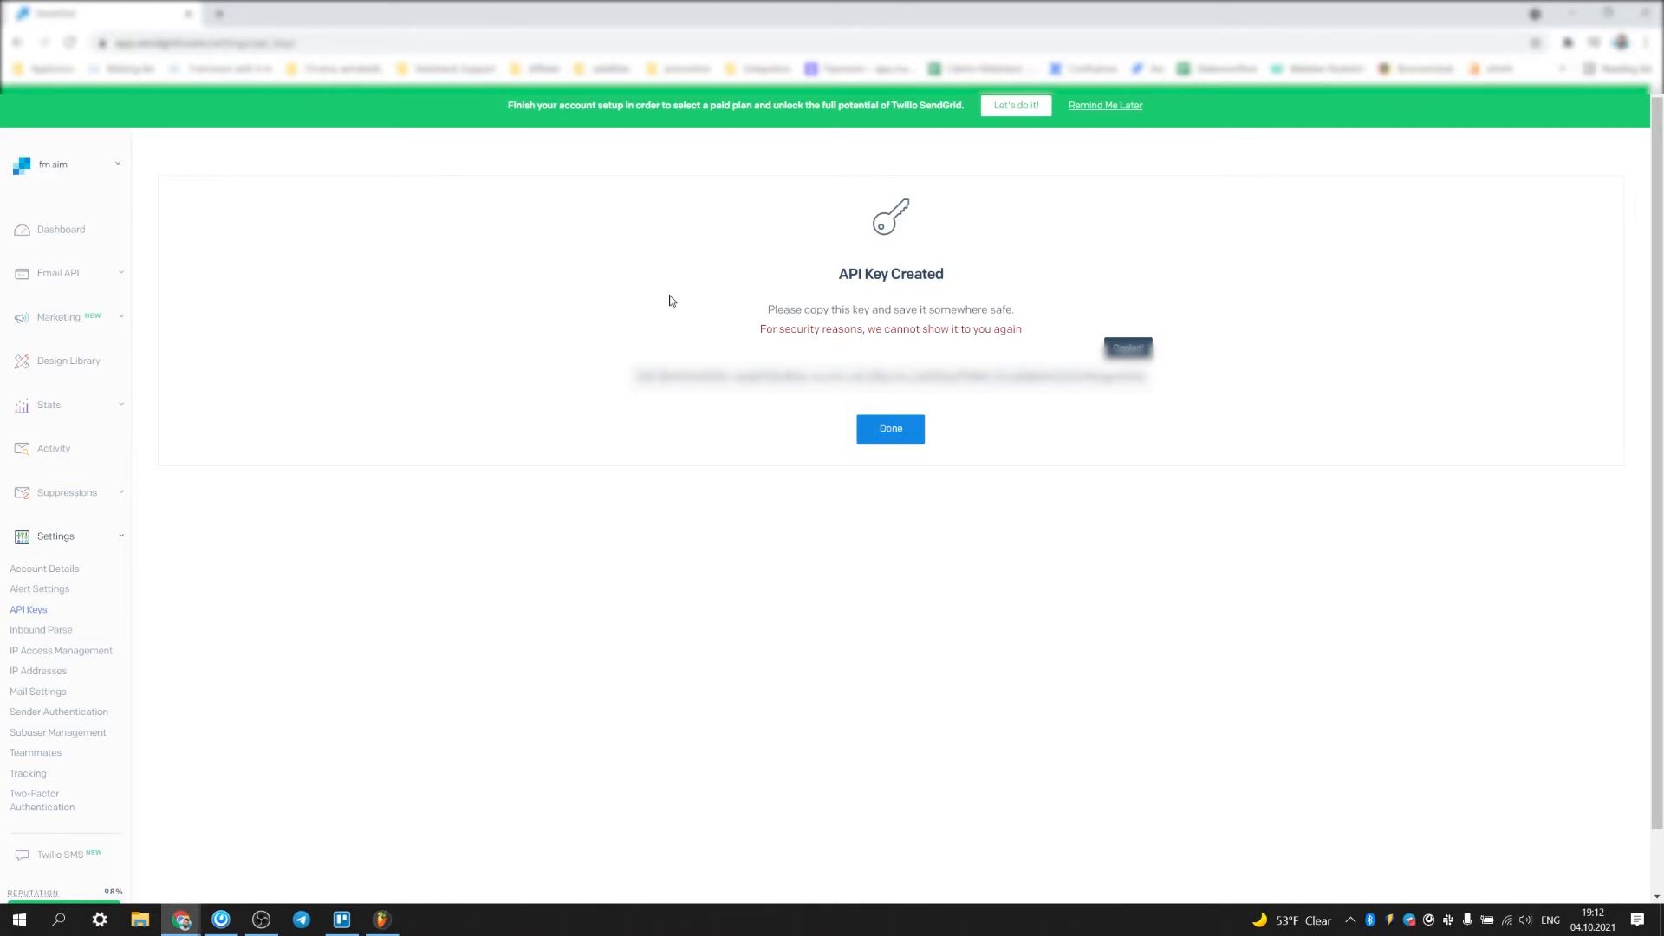
left_click(912, 432)
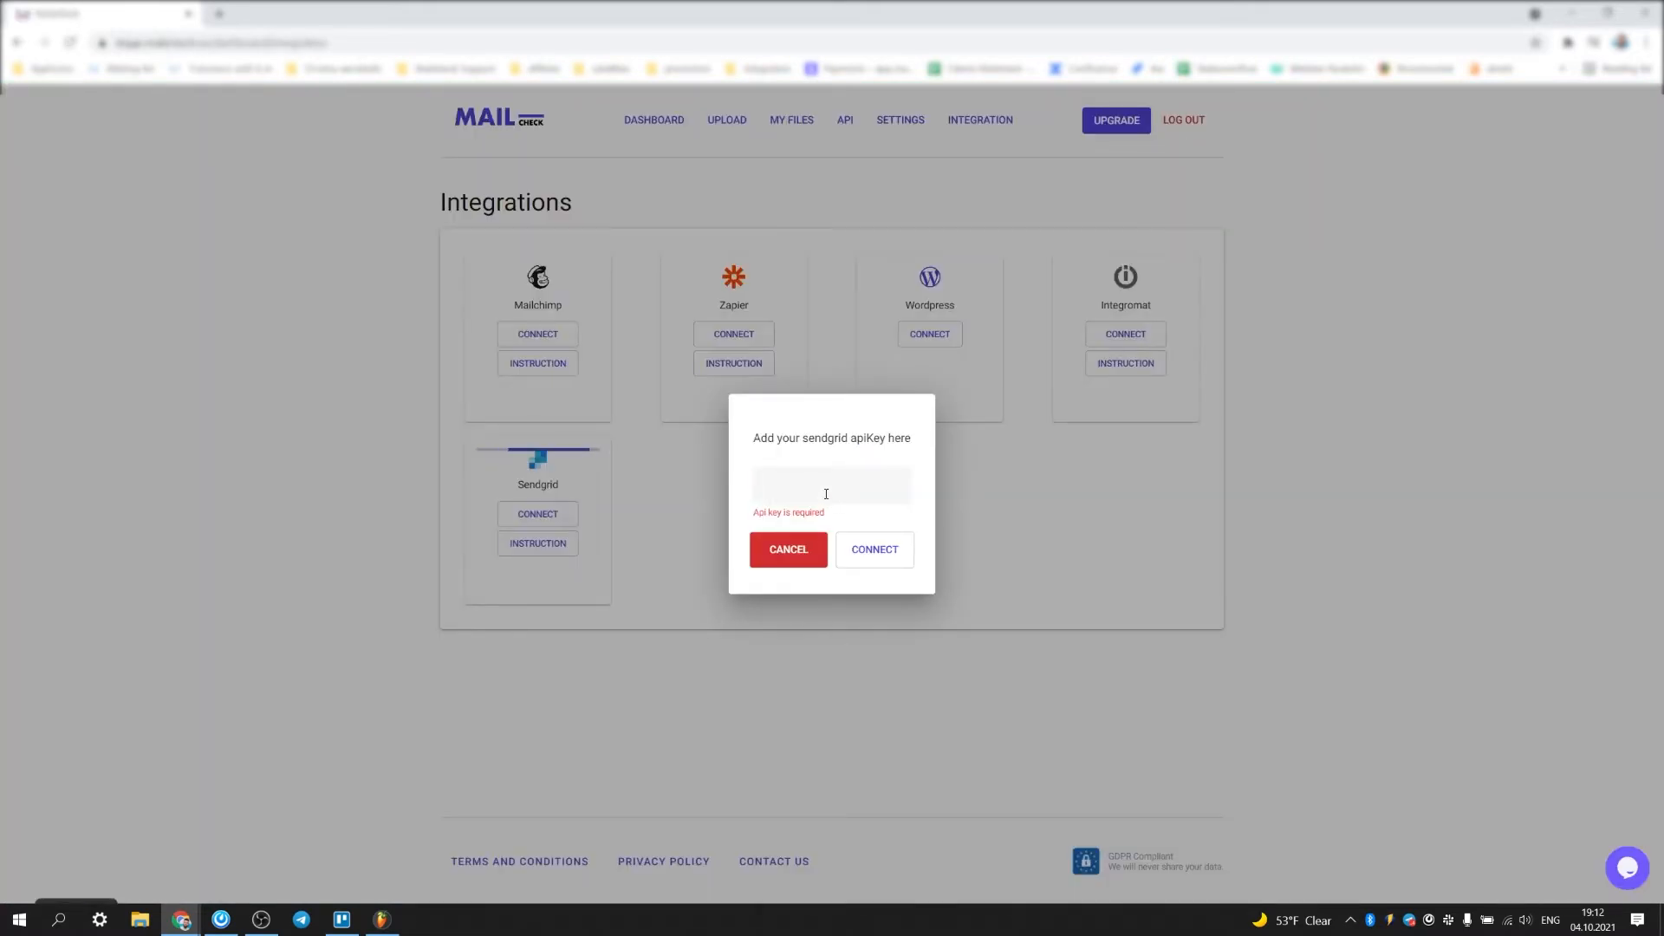
left_click(826, 494)
key("ctrl+v")
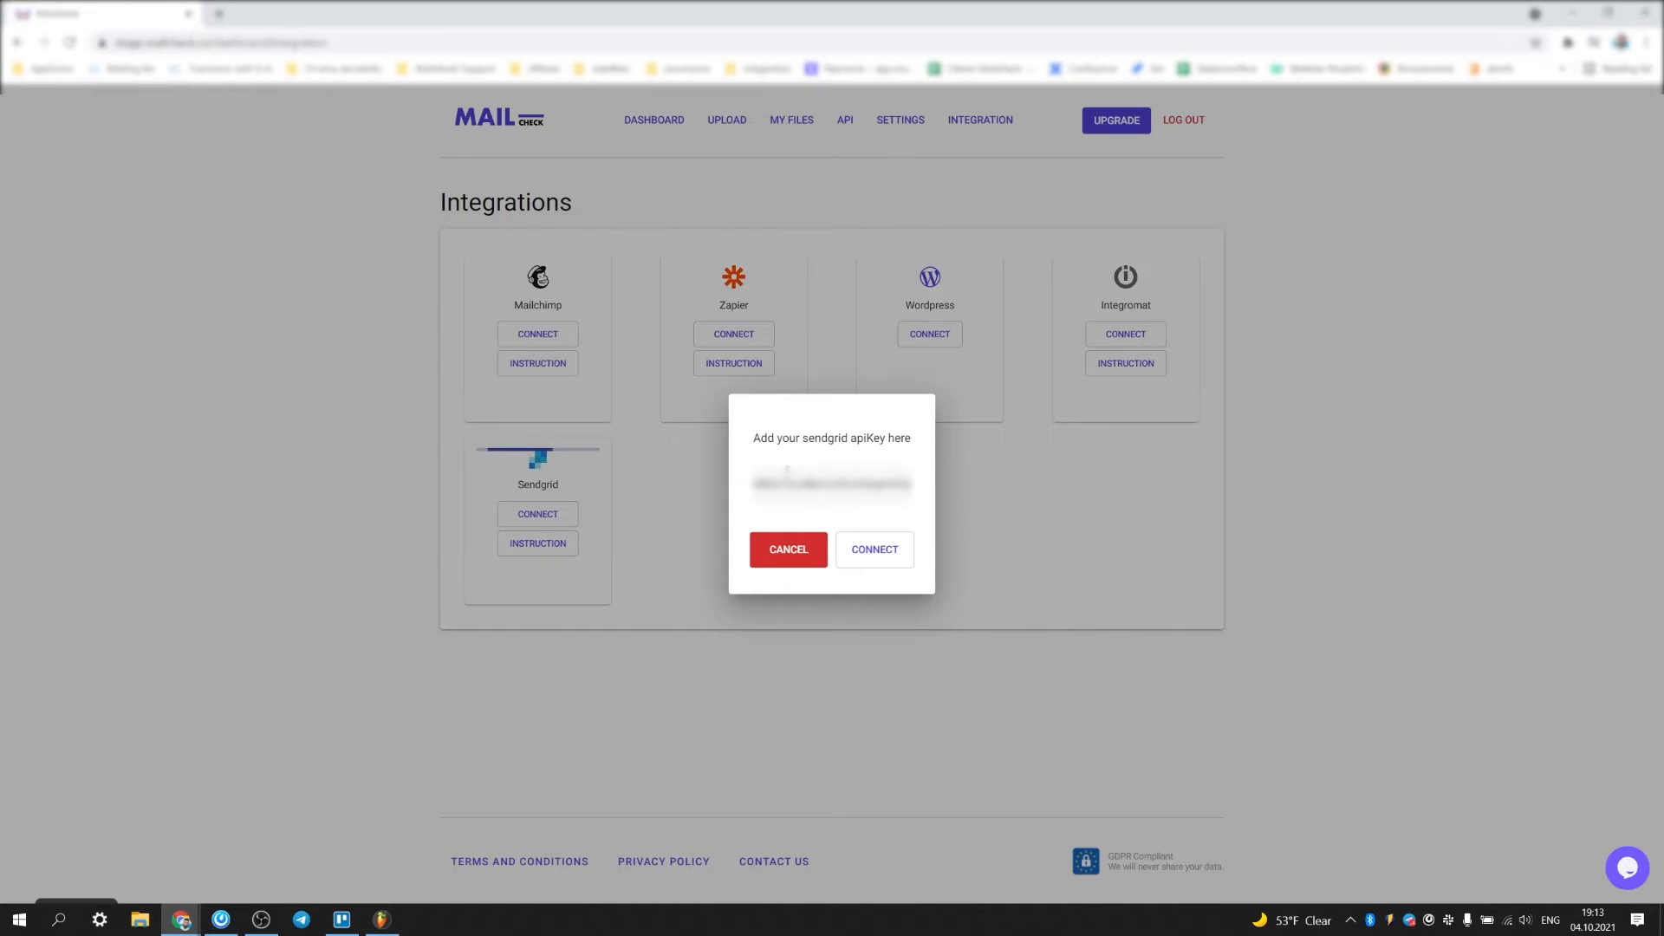
left_click(875, 555)
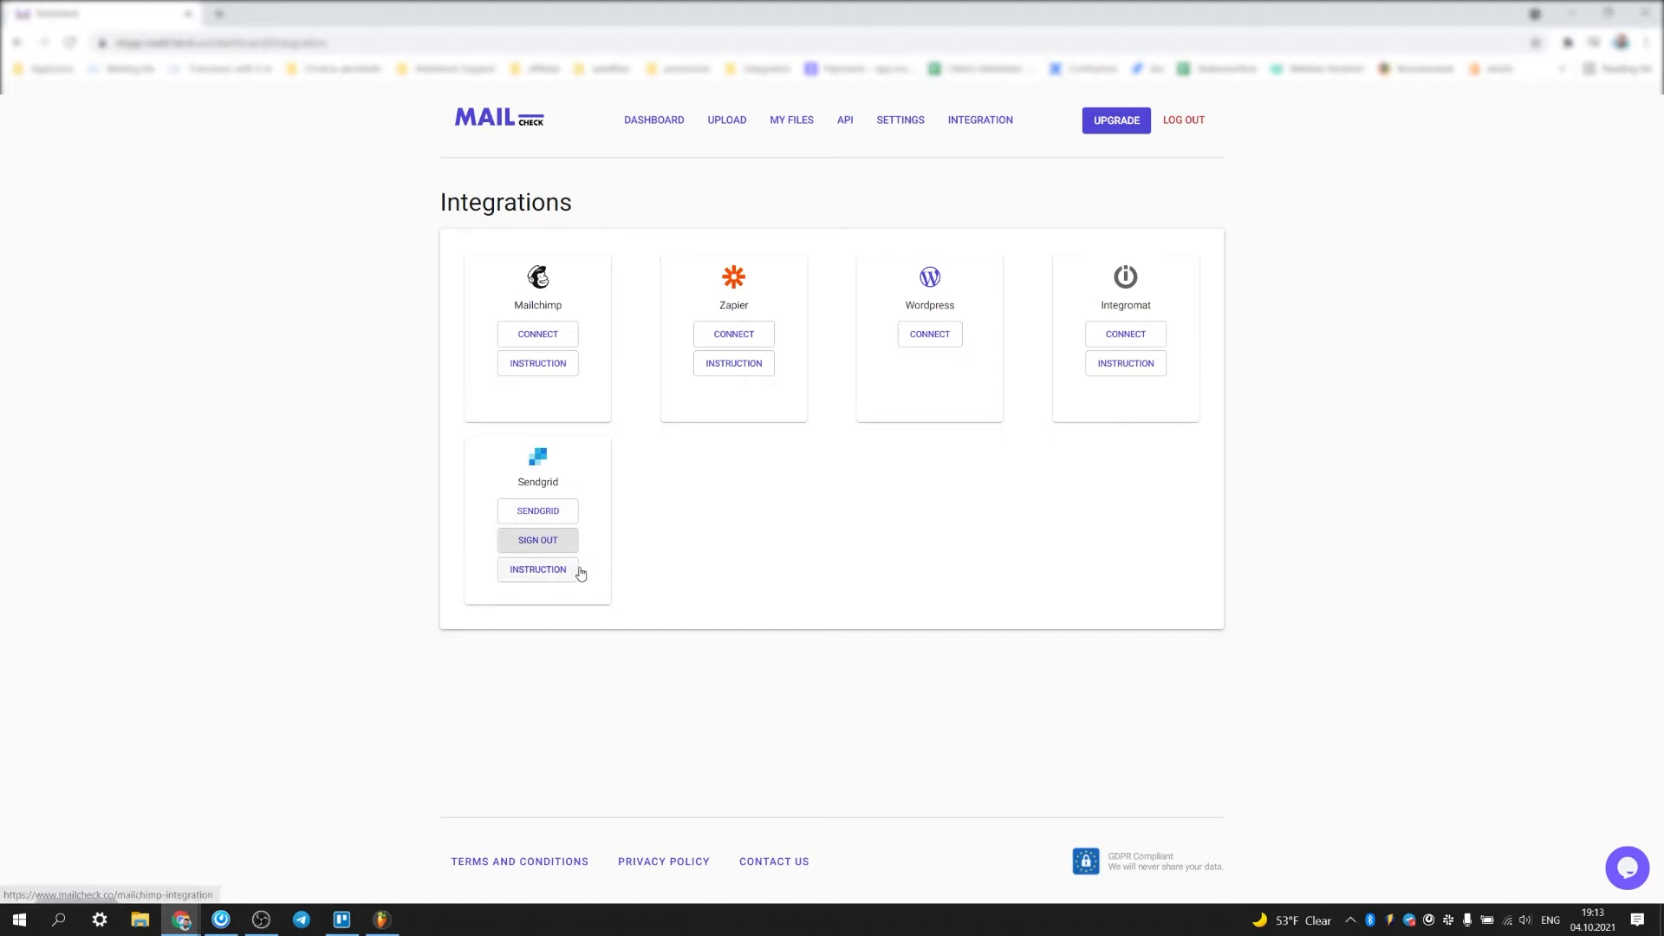
Step: Open the connected Sendgrid lists and run validation on All contacts with Only new contacts enabled
left_click(556, 509)
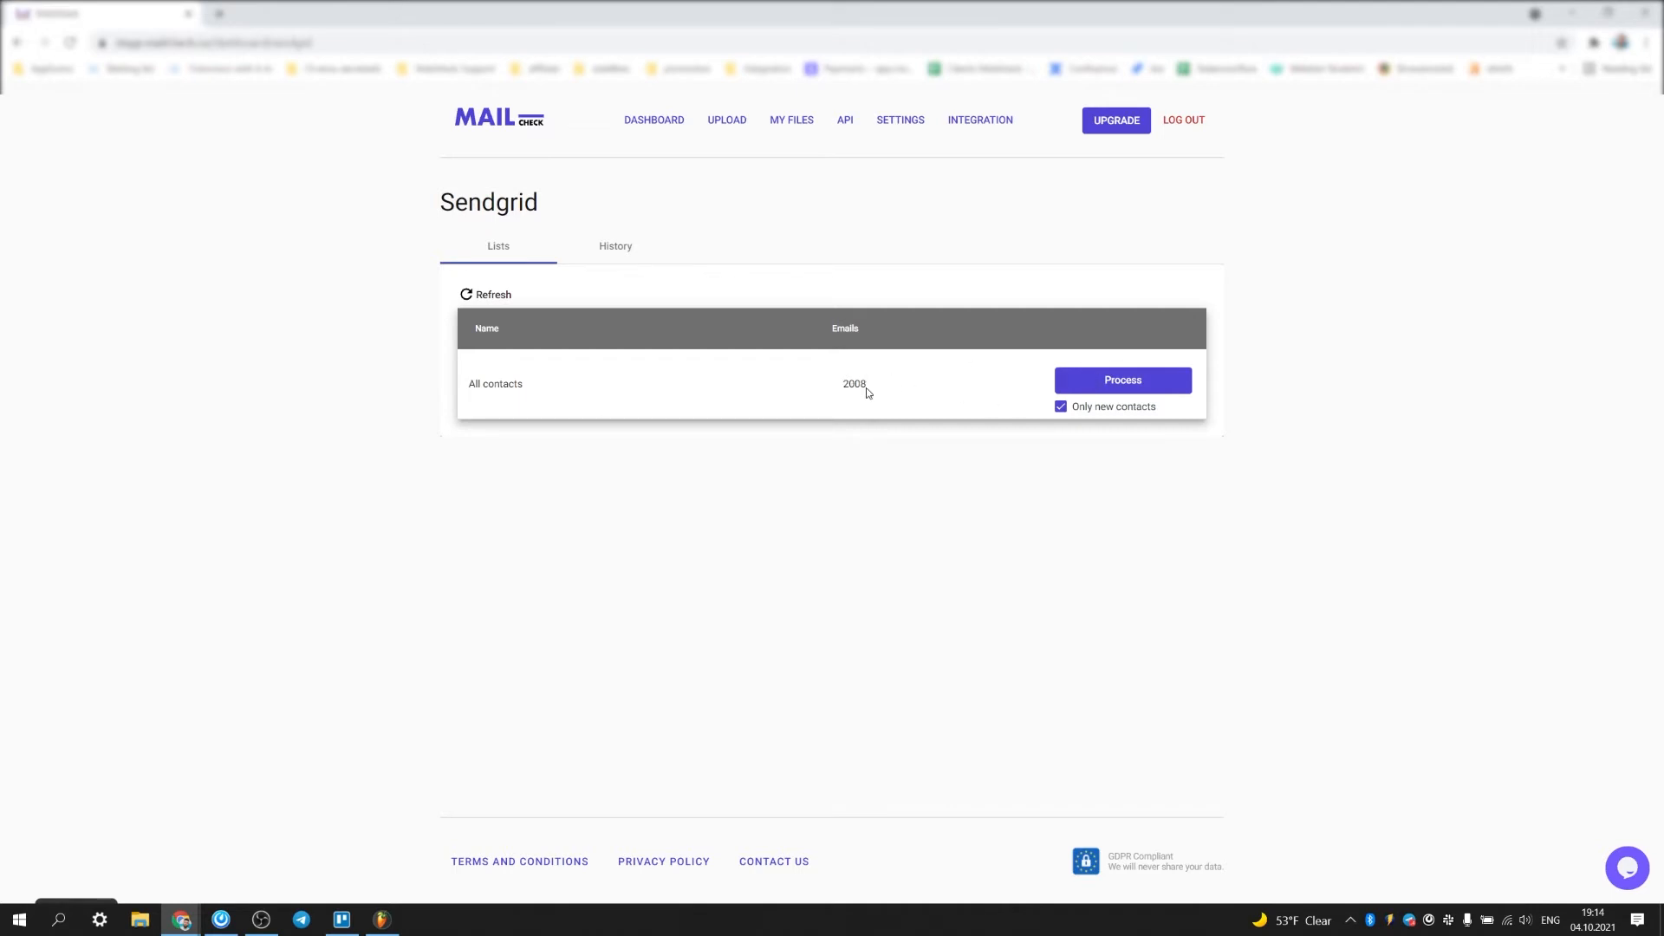
left_click(1101, 380)
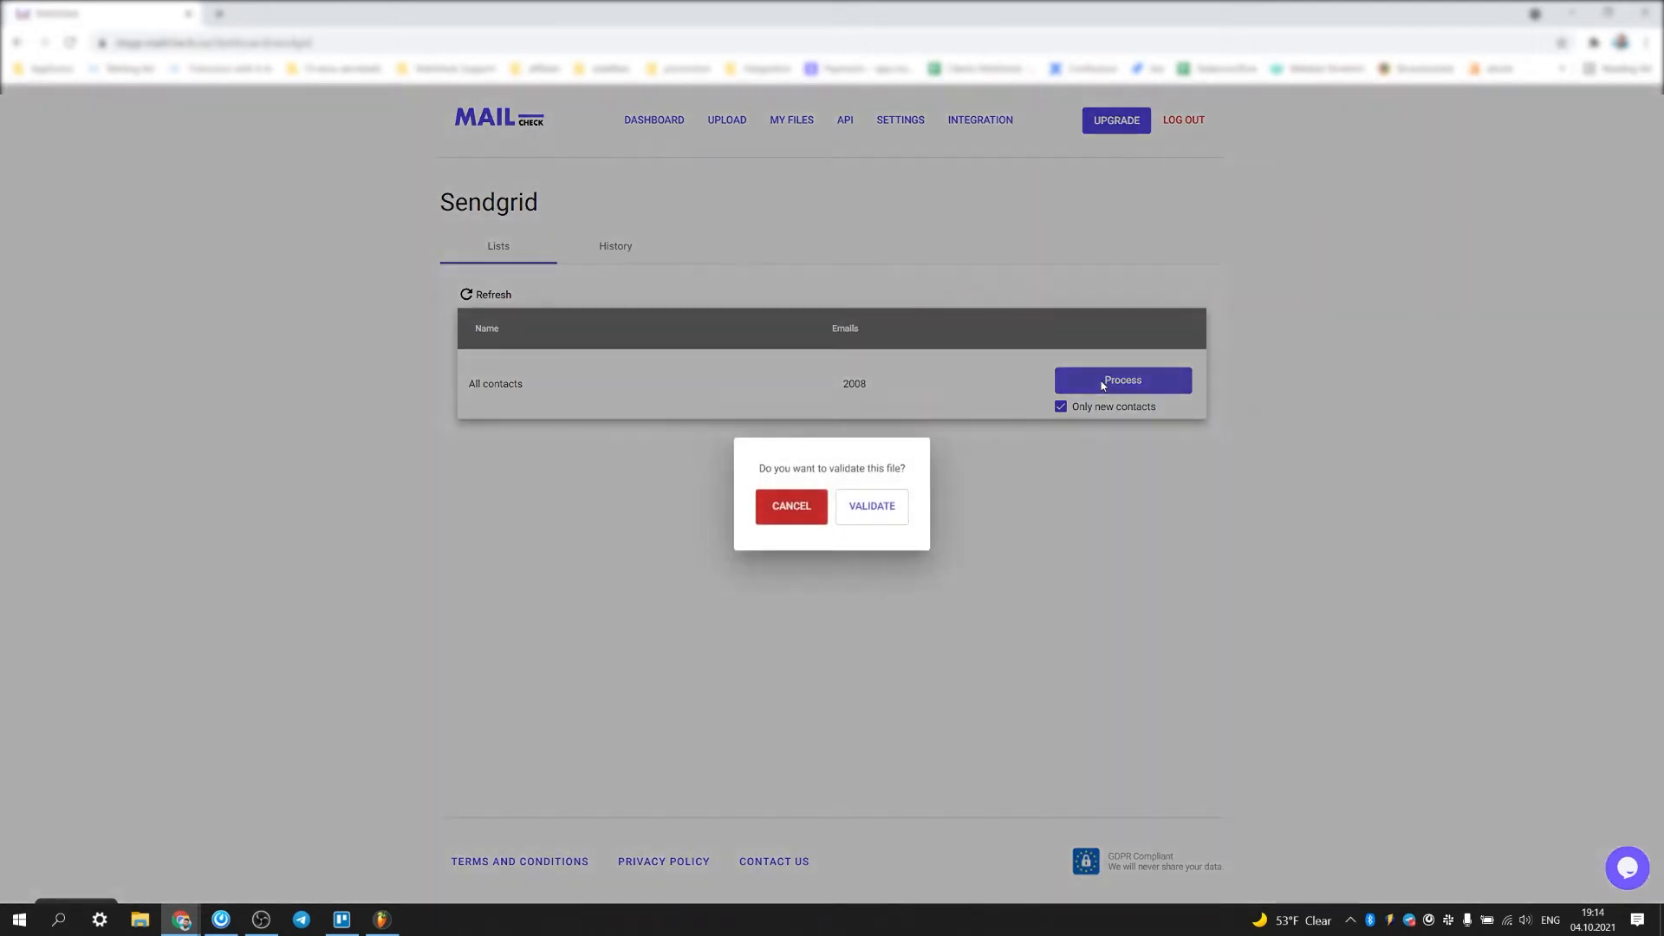
left_click(871, 509)
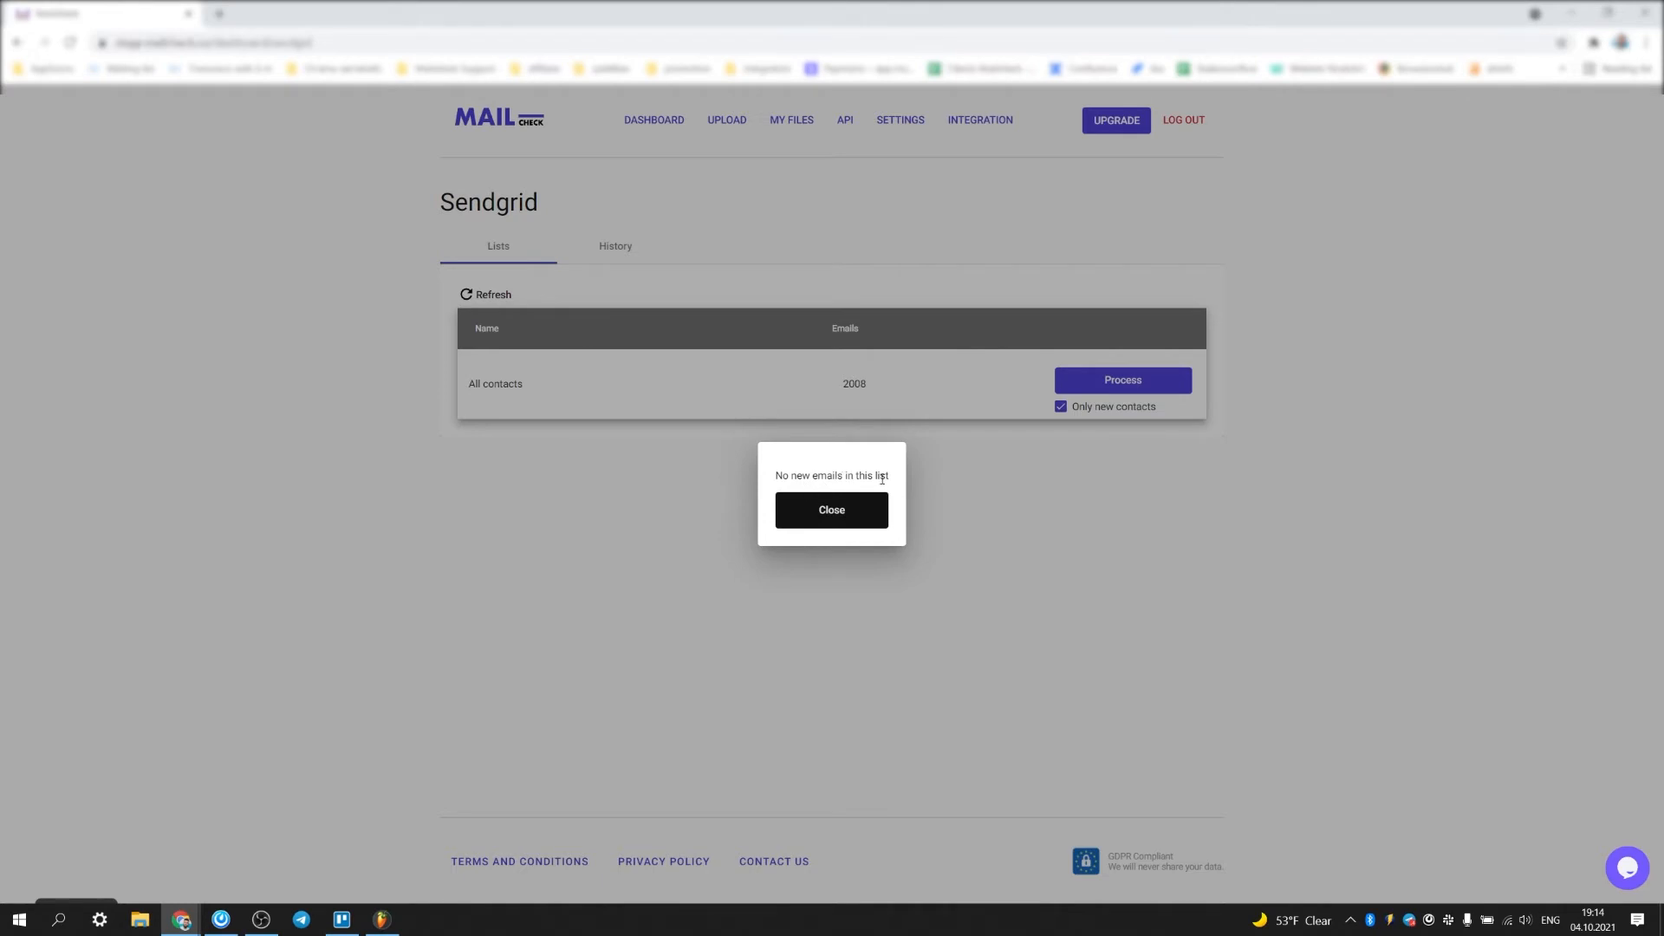
left_click(866, 508)
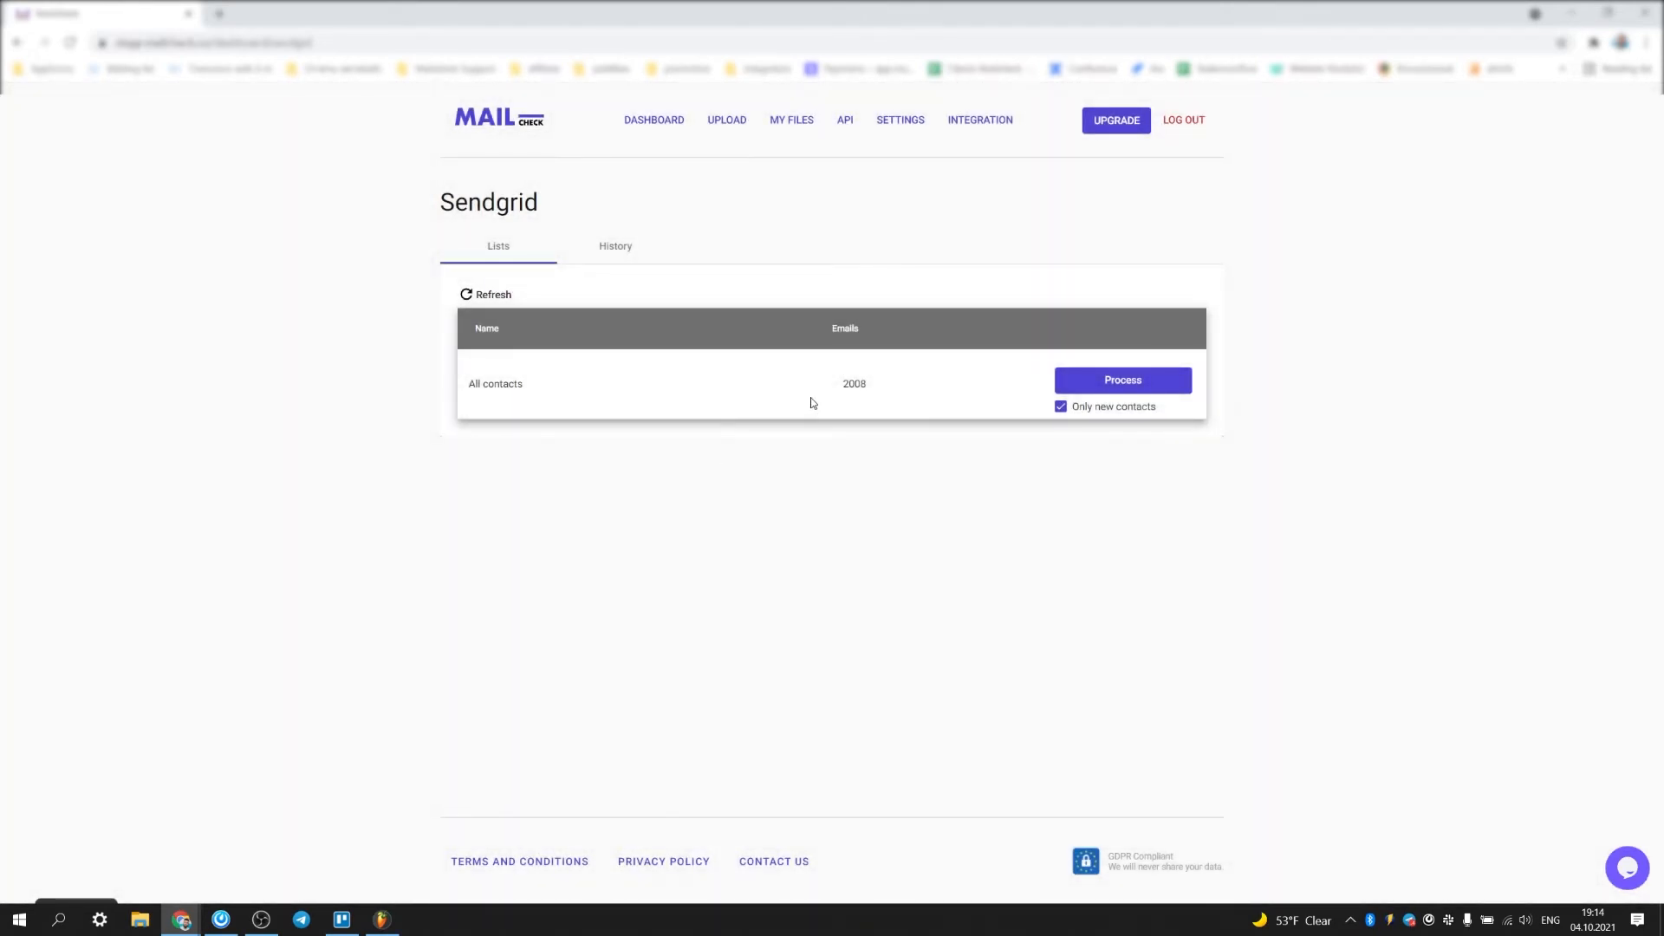
Step: Validate the entire All contacts list with Only new contacts turned off, and review the earlier import's status in the history
double_click(855, 383)
left_click(1061, 407)
left_click(1144, 386)
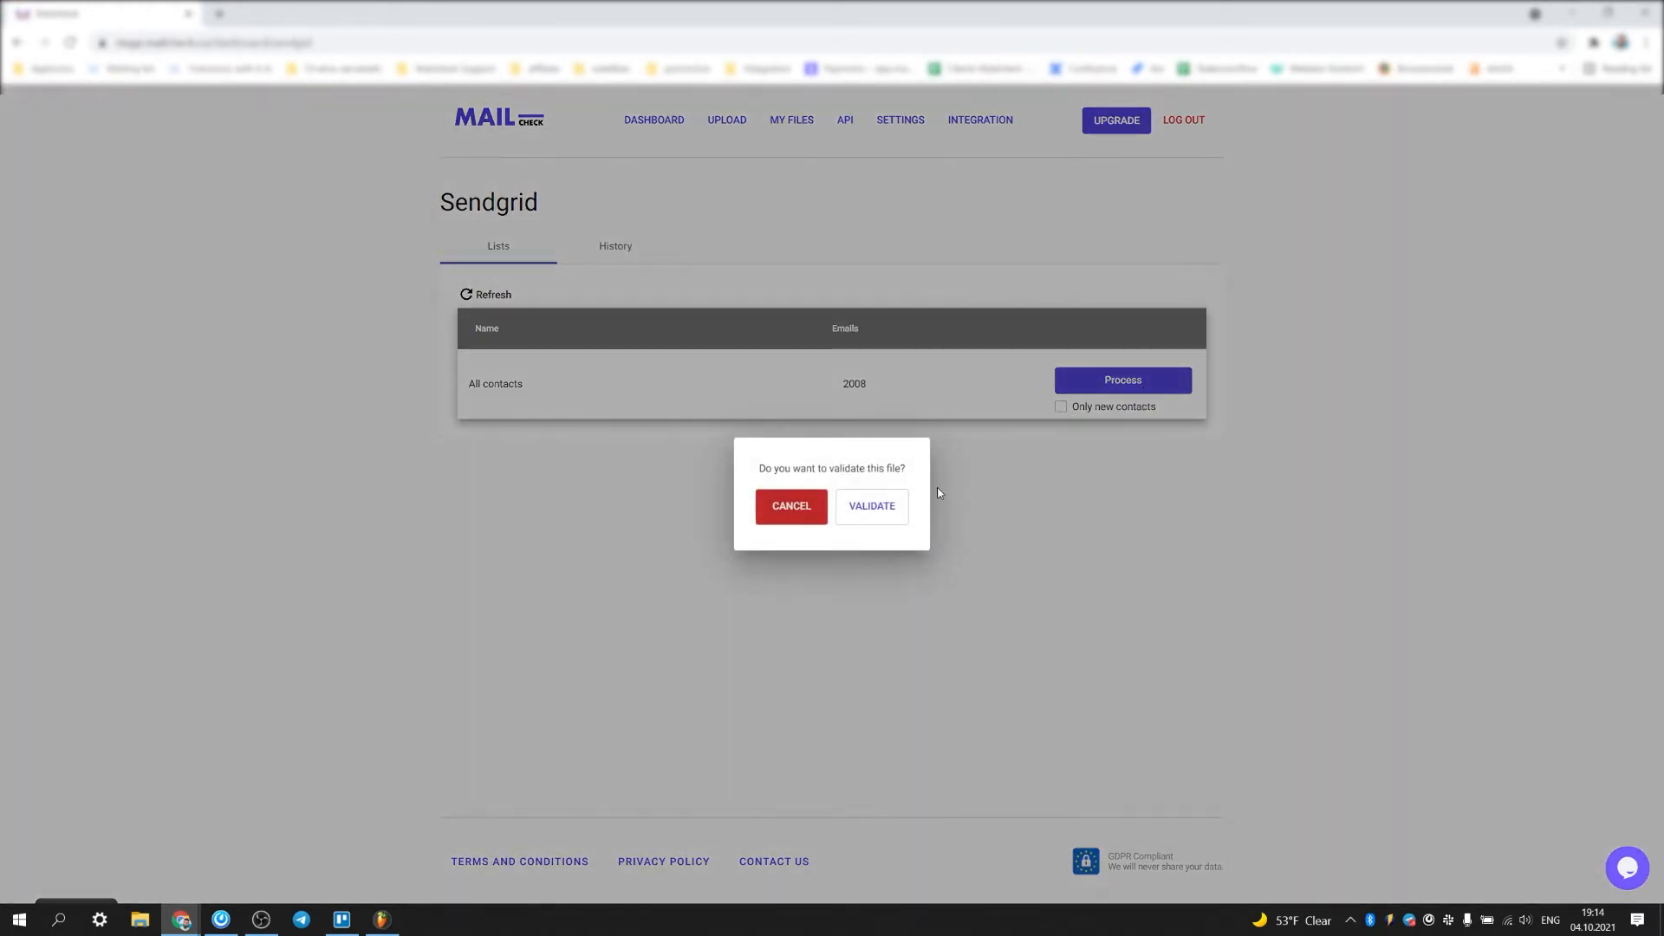
left_click(871, 523)
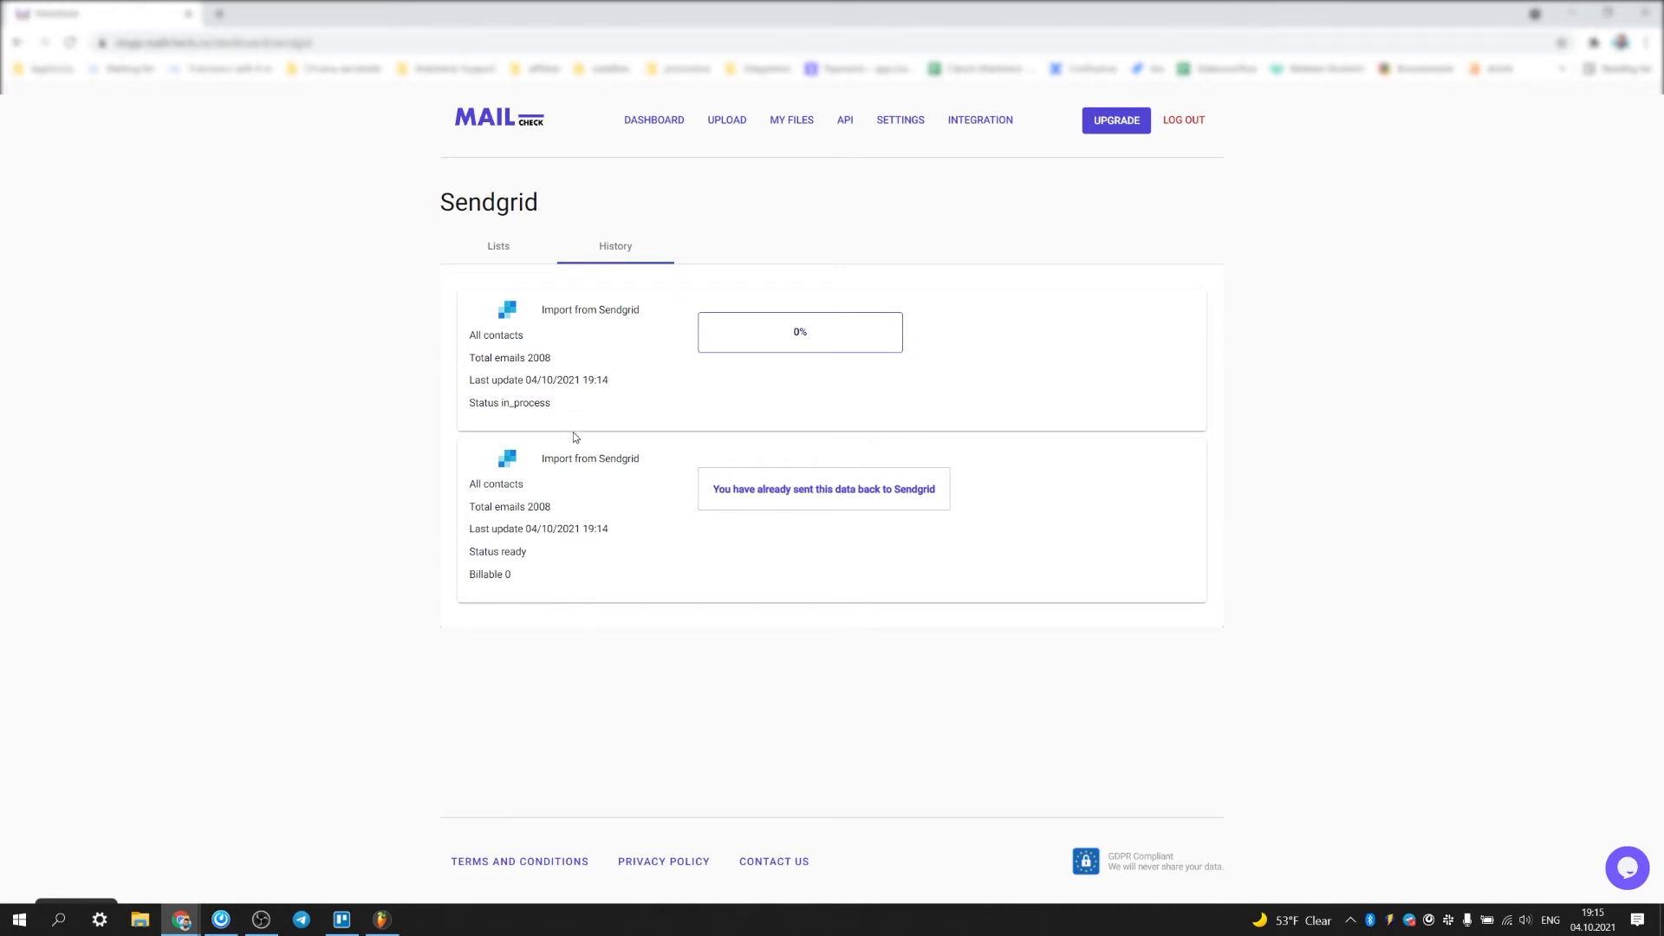
left_click_drag(527, 552, 517, 555)
left_click_drag(713, 491, 954, 491)
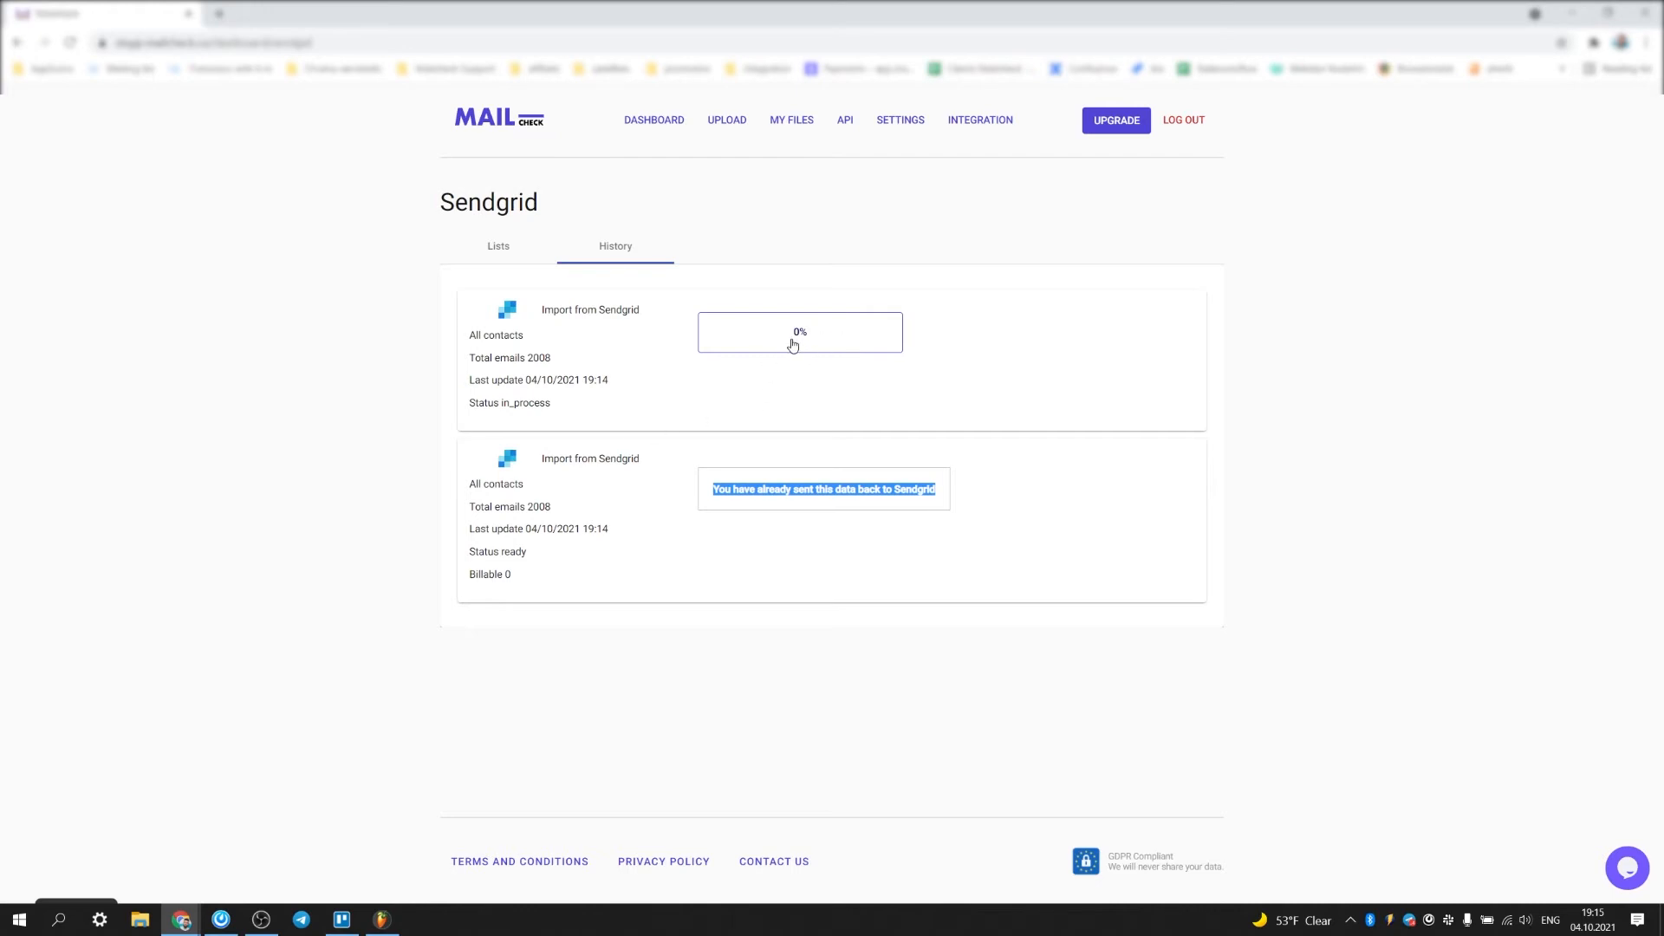
Step: Switch to SendGrid, open All Contacts in the marketing contacts, and view the first contact's details before returning to the list
key("alt+Tab")
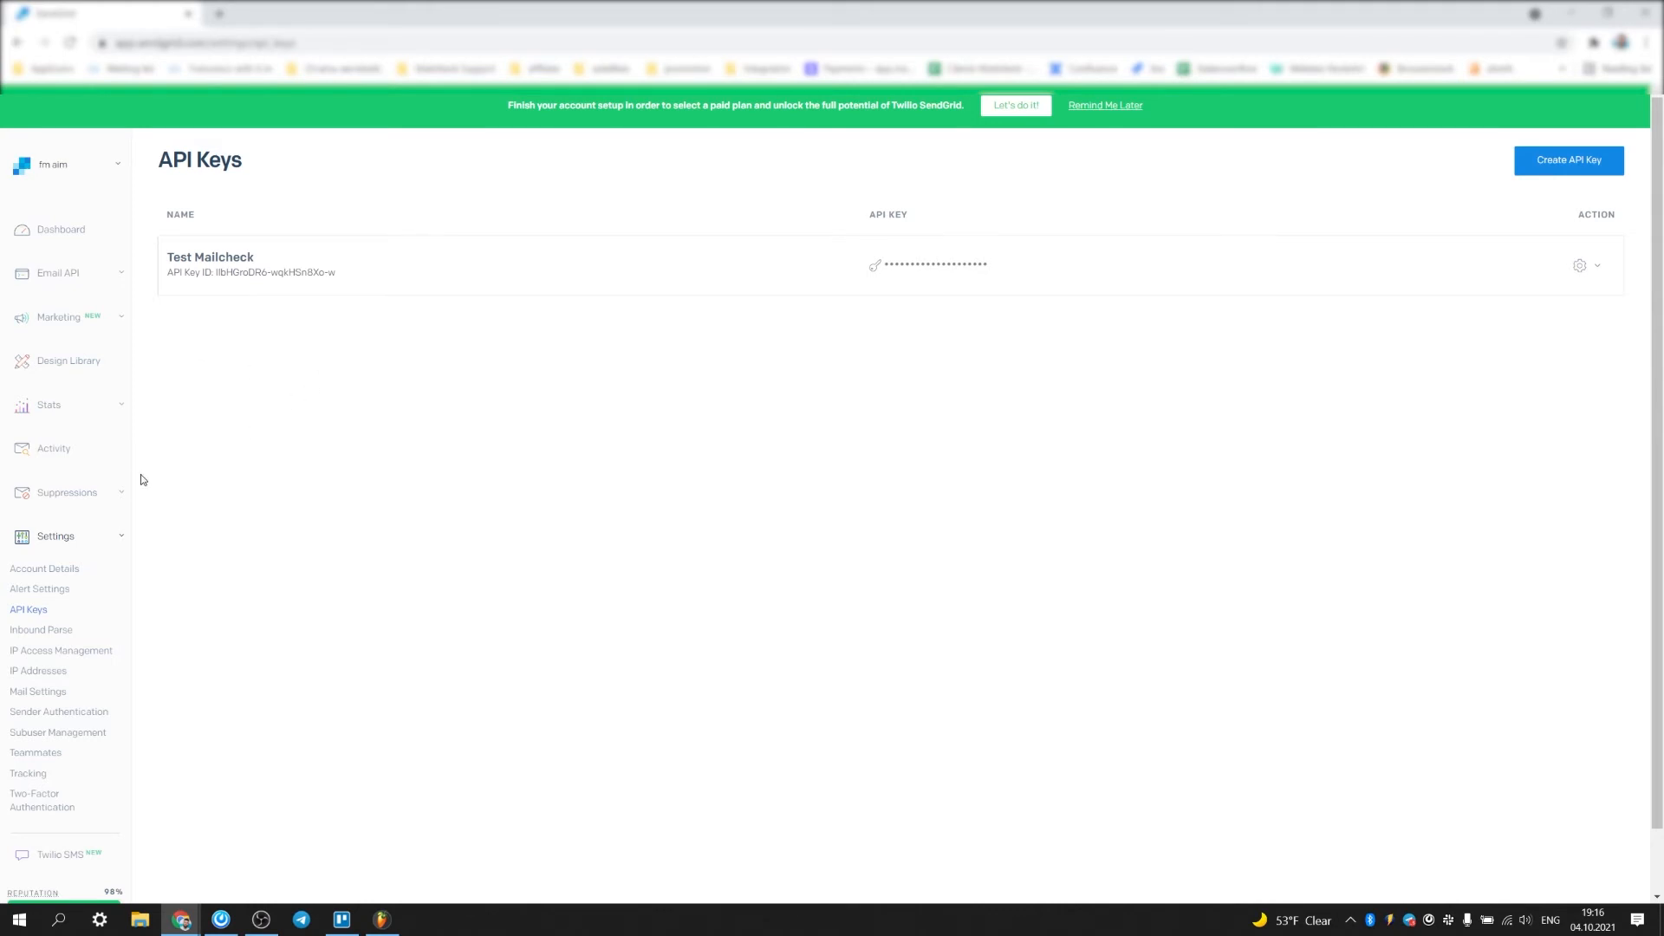
left_click(89, 326)
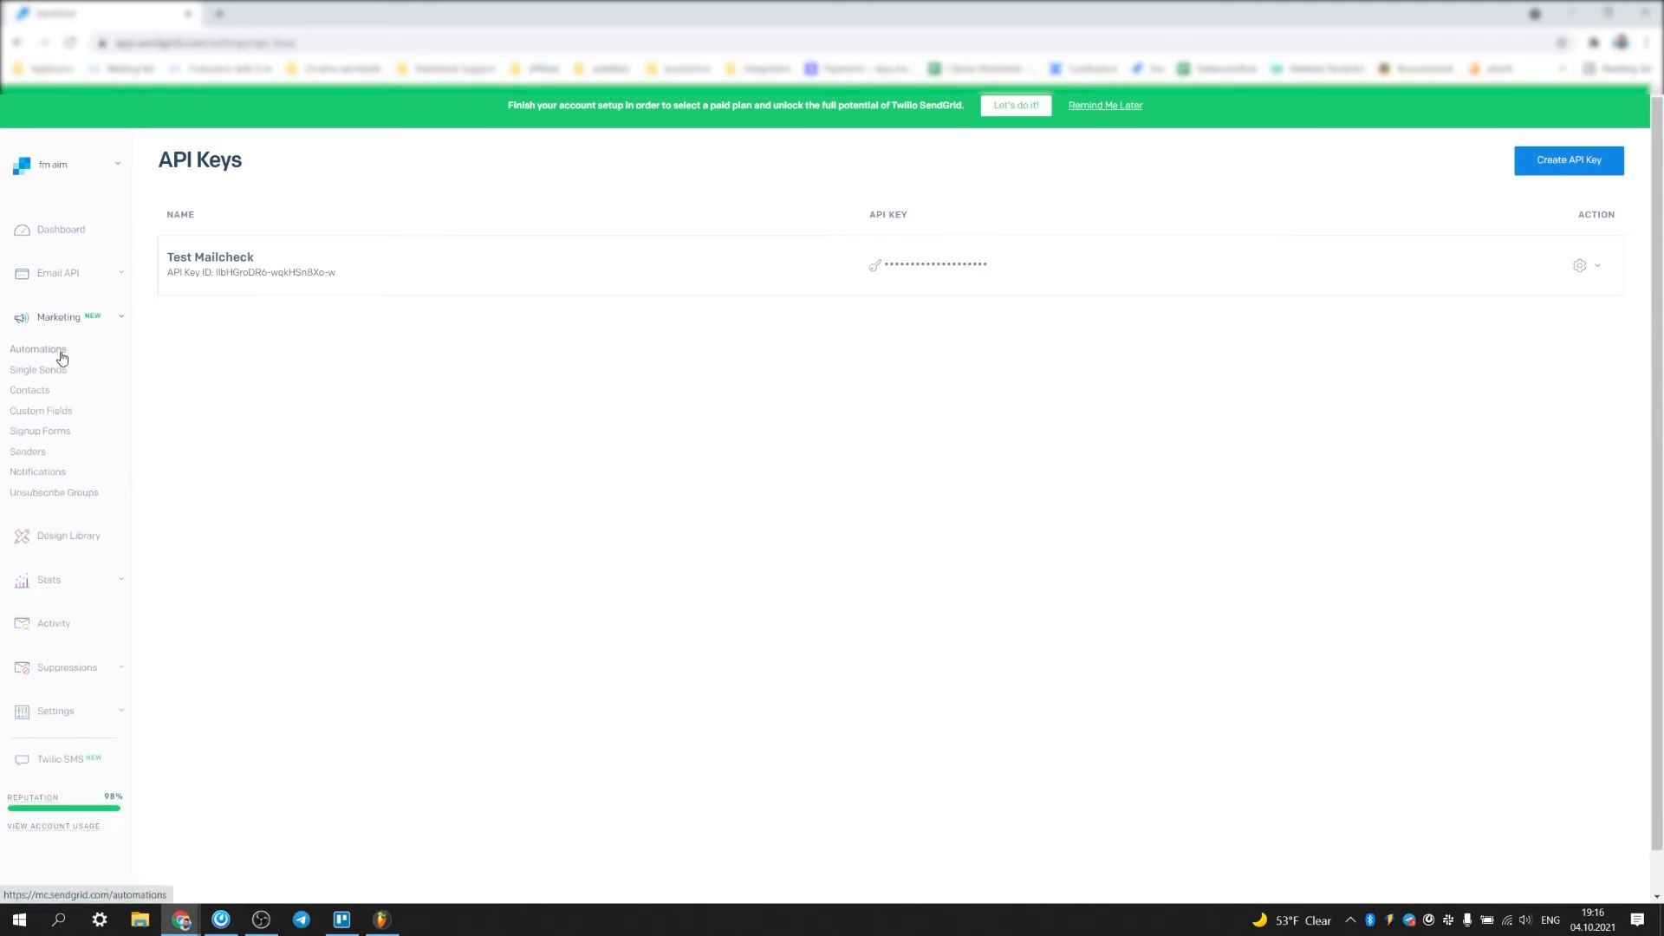
left_click(43, 393)
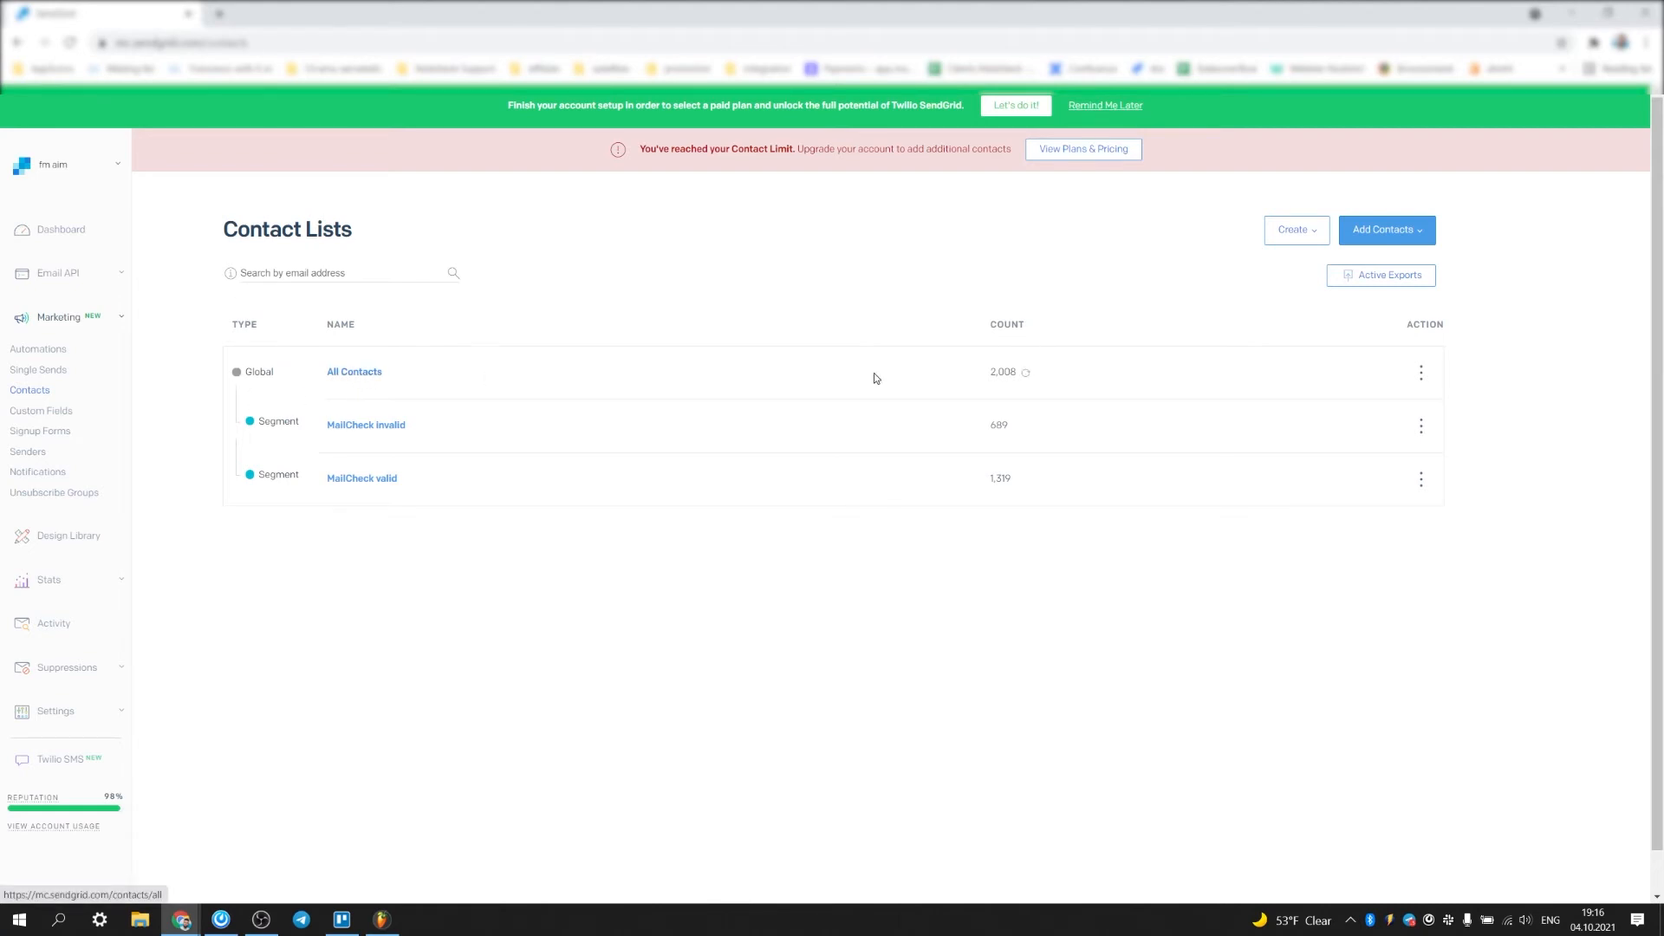
left_click(350, 380)
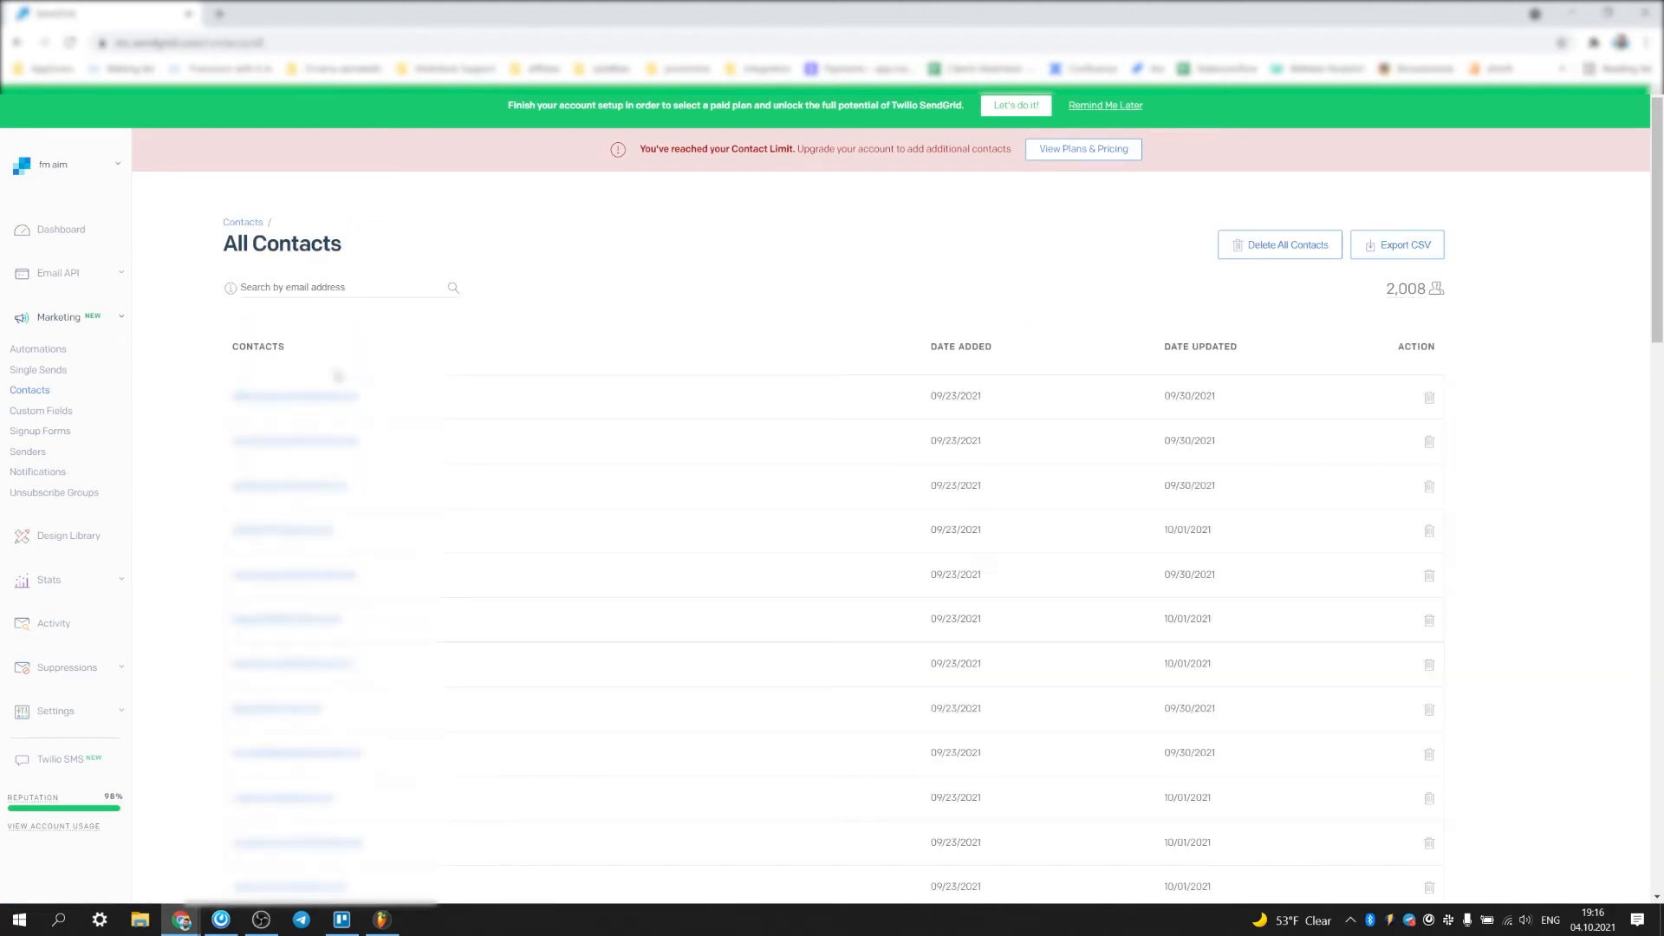
left_click(295, 397)
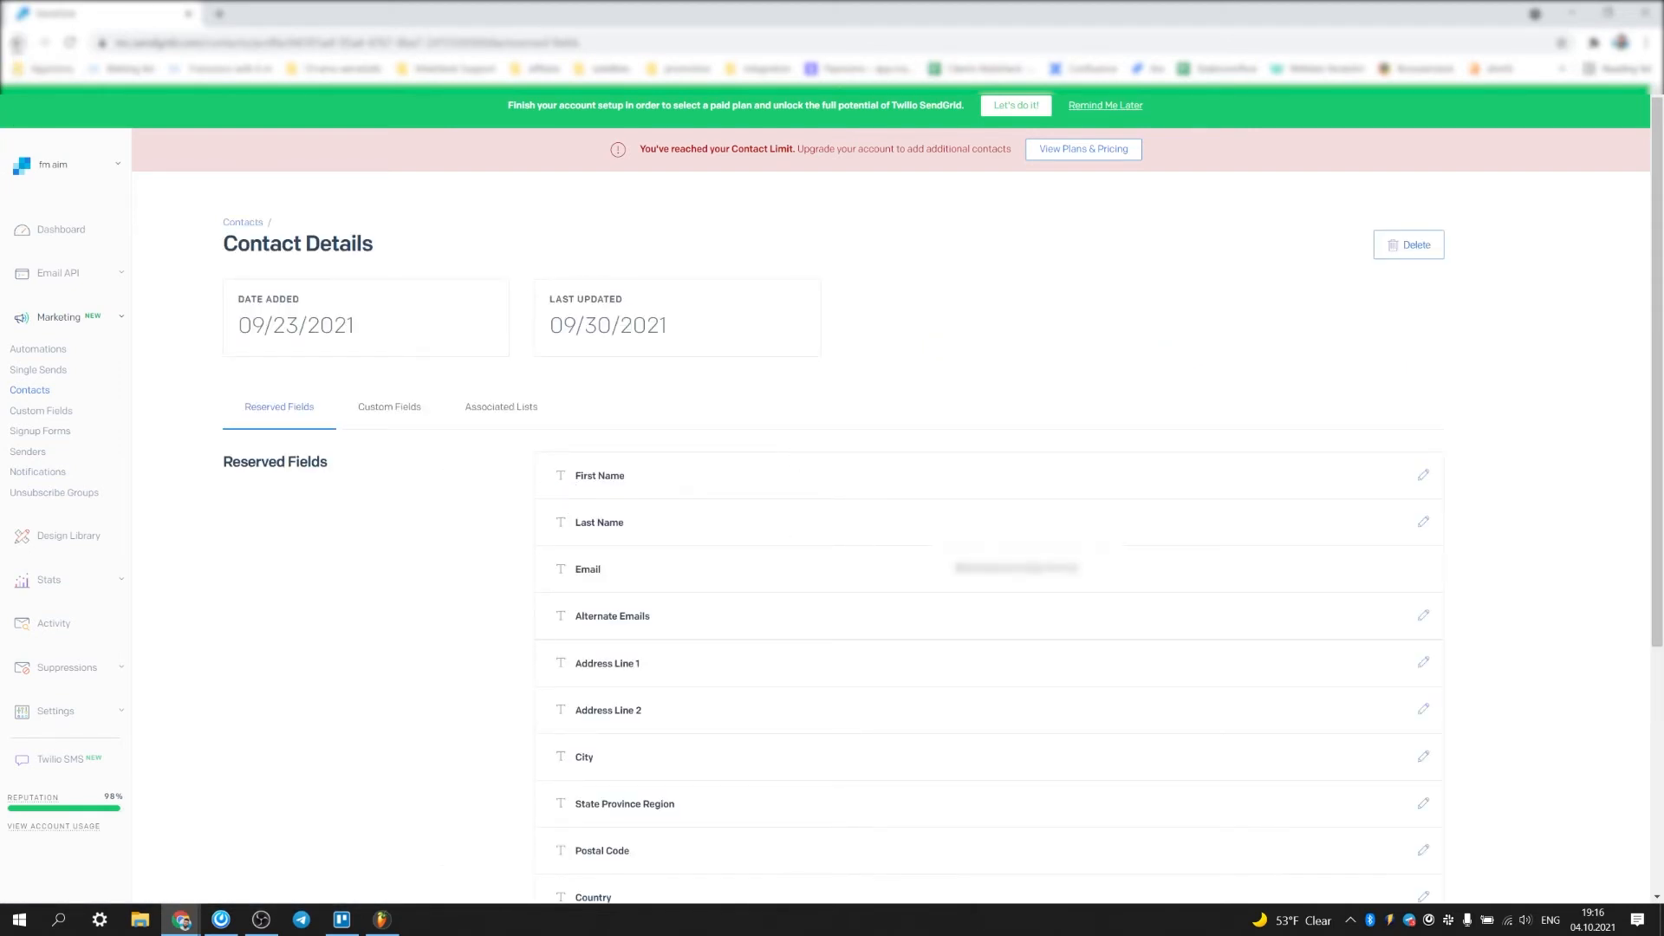
left_click(17, 42)
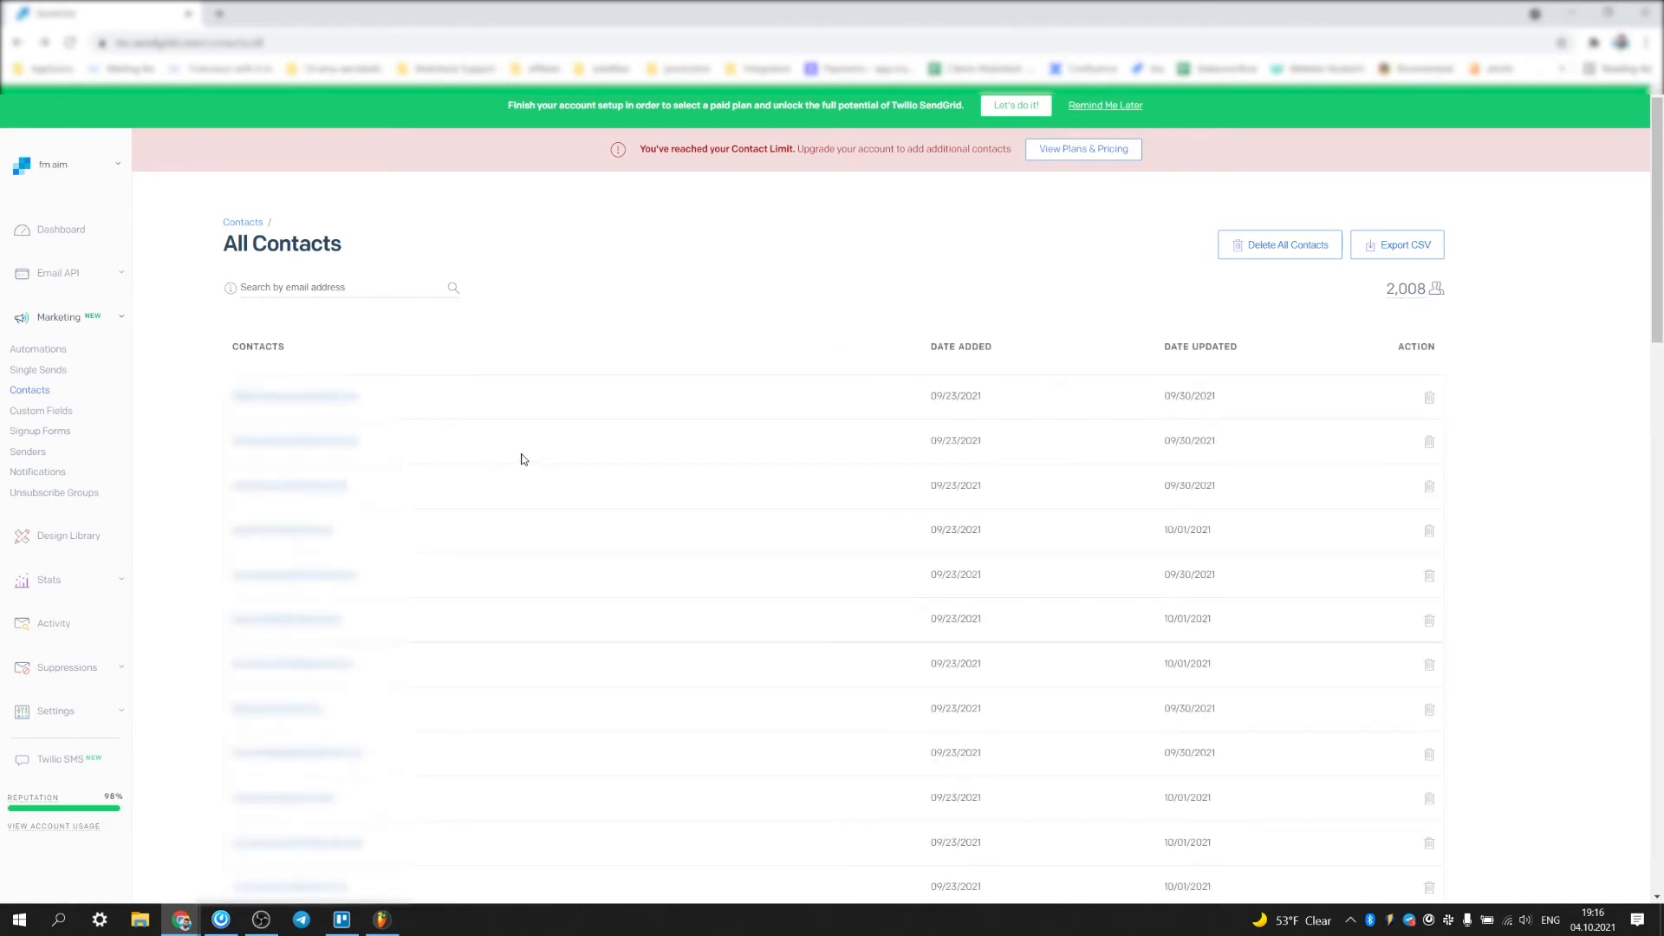
Step: Open a contact further down the All Contacts list and examine its reserved fields
scroll(486, 705, "down", 6)
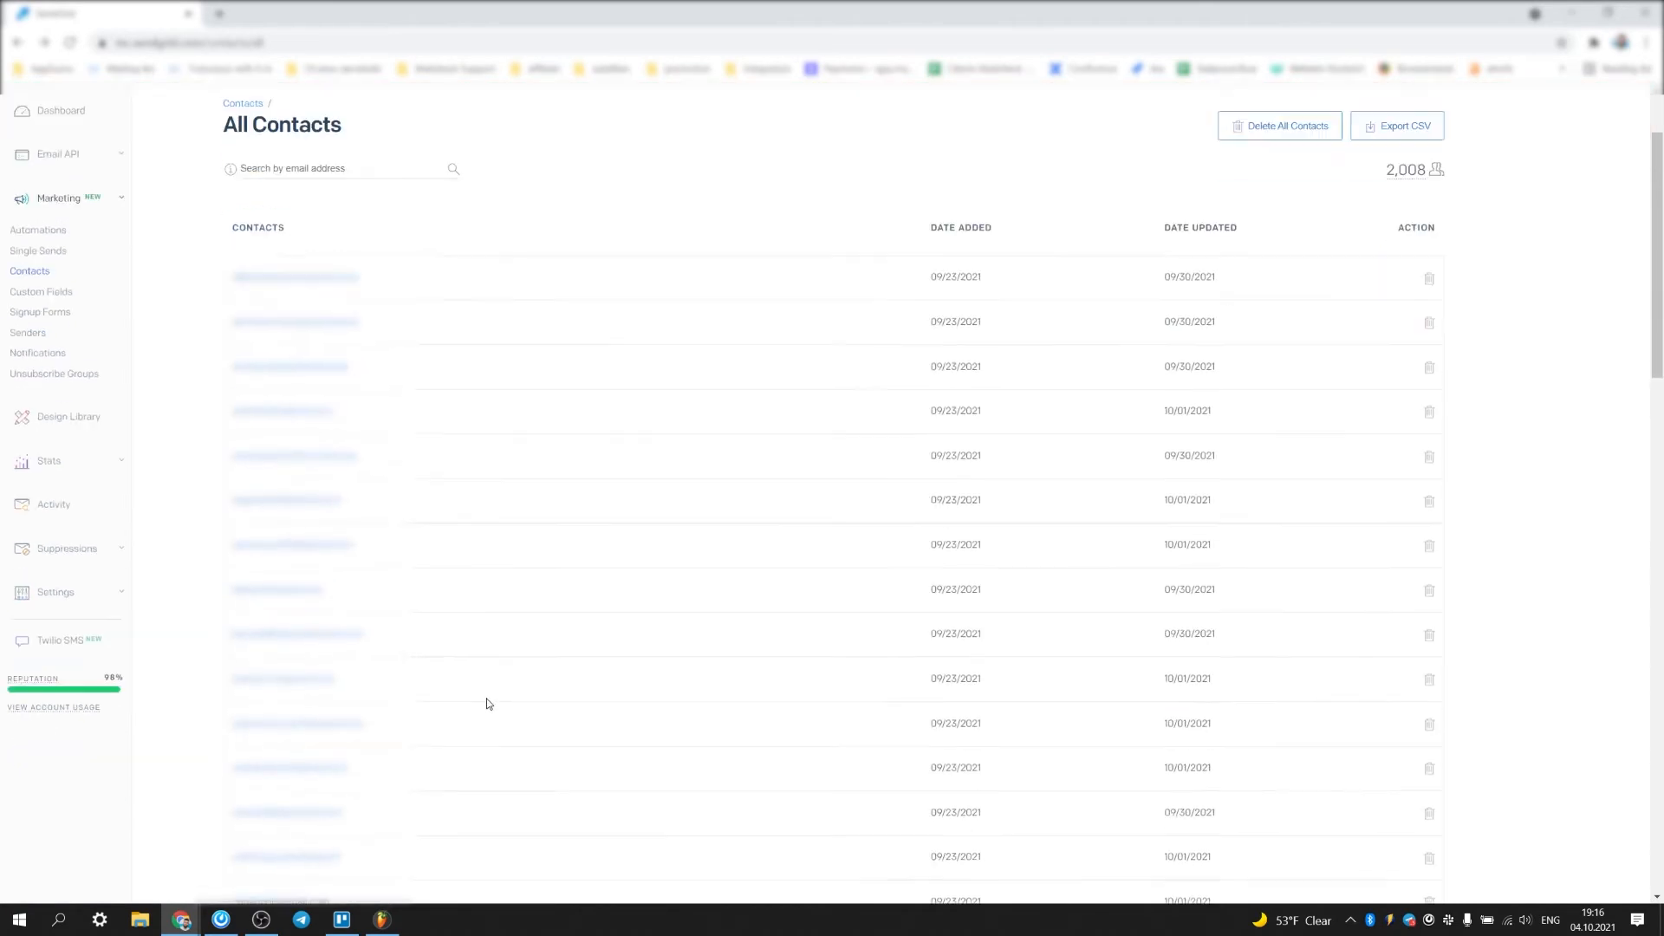
left_click(280, 668)
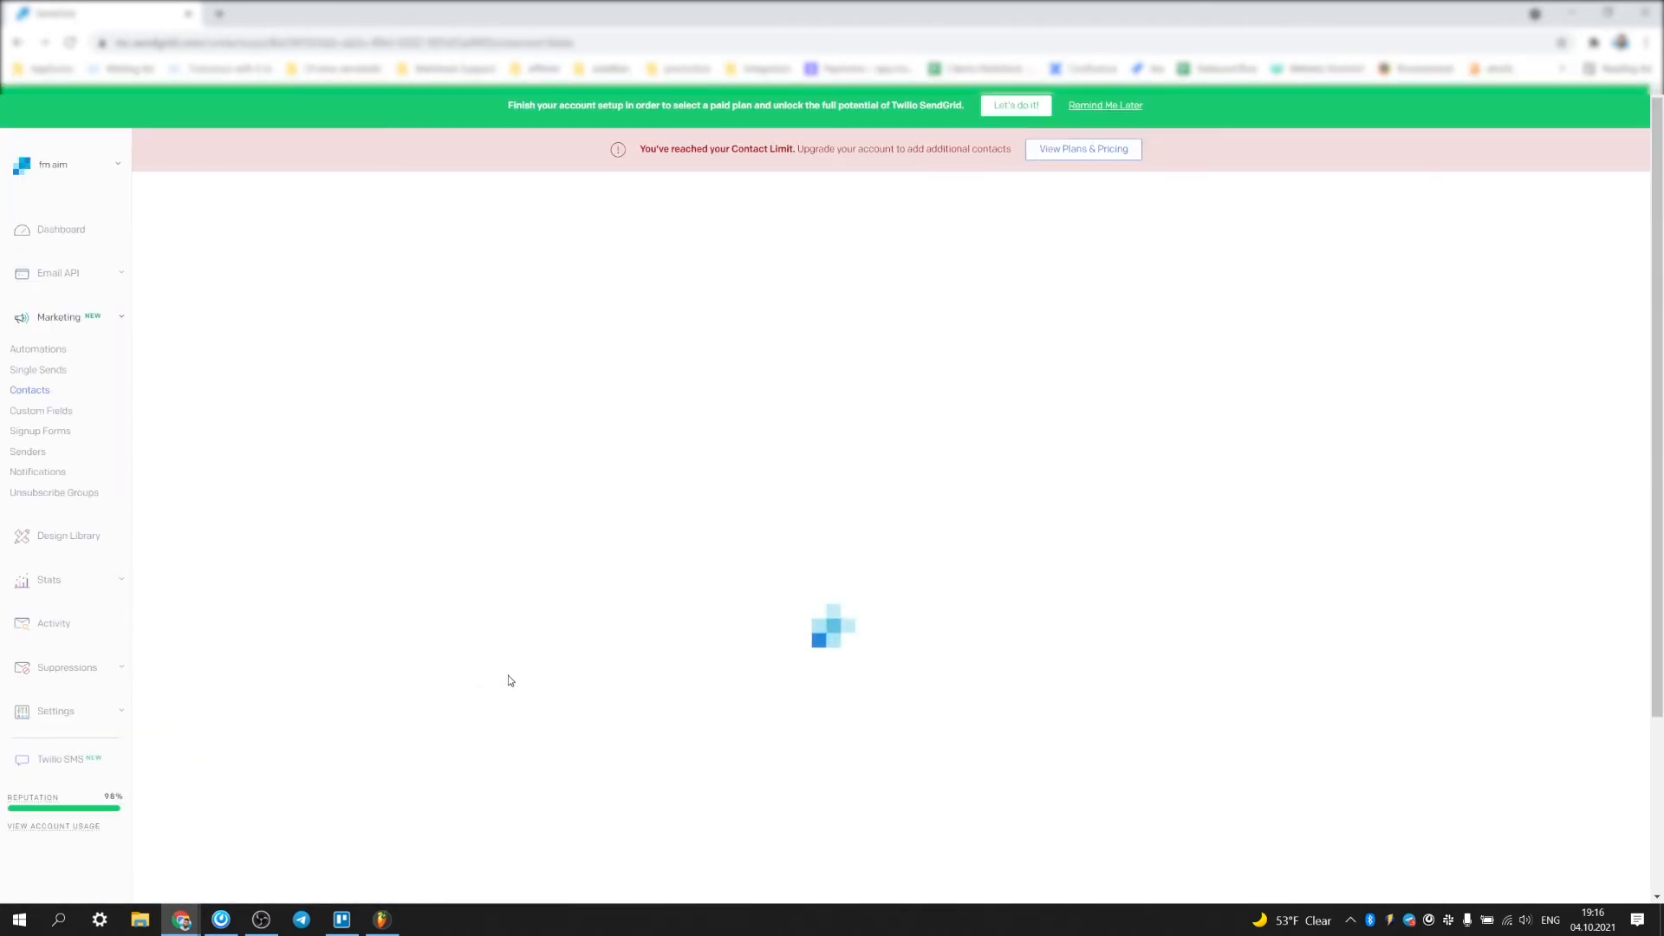
scroll(788, 674, "down", 2)
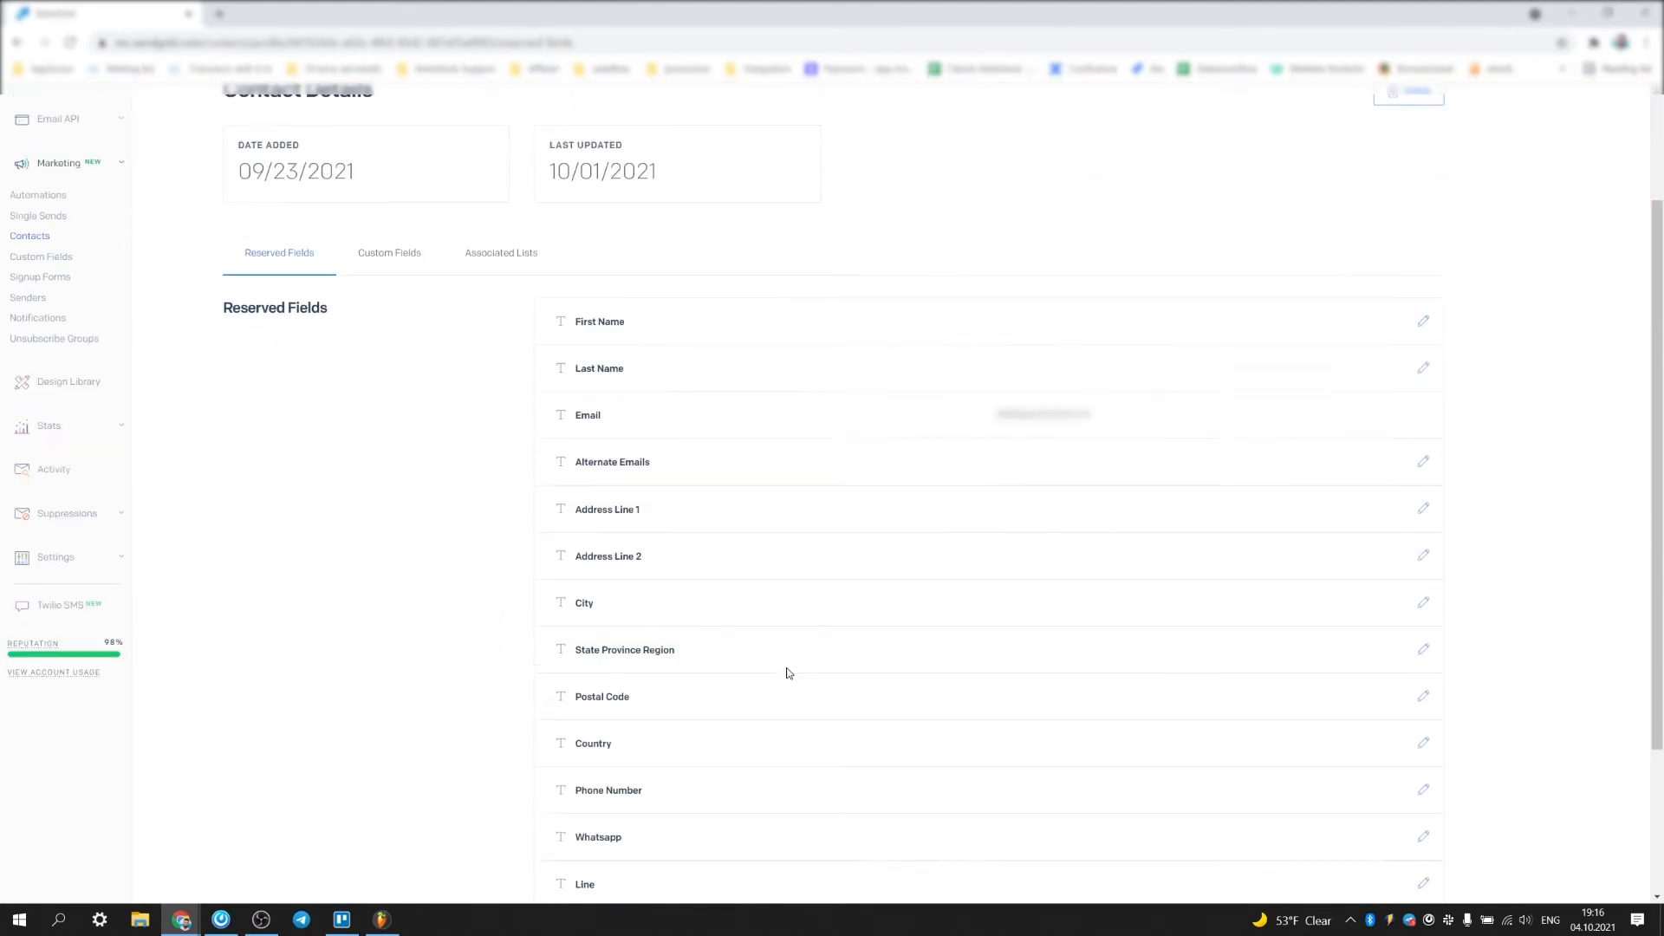
scroll(814, 620, "up", 2)
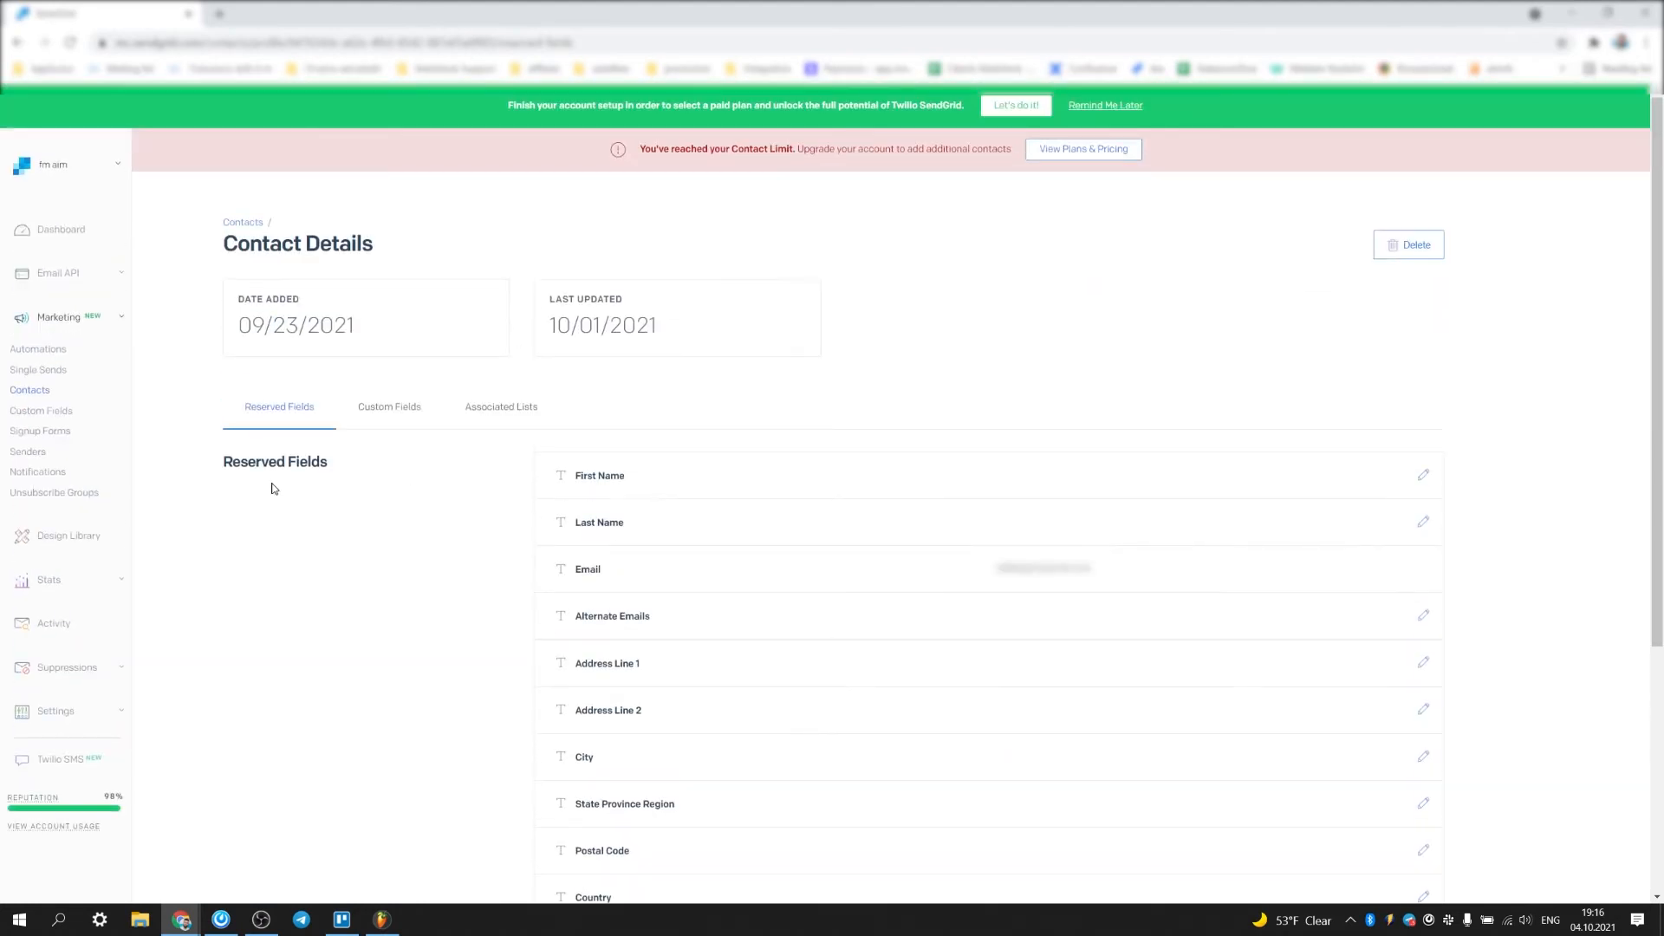
scroll(886, 665, "down", 1)
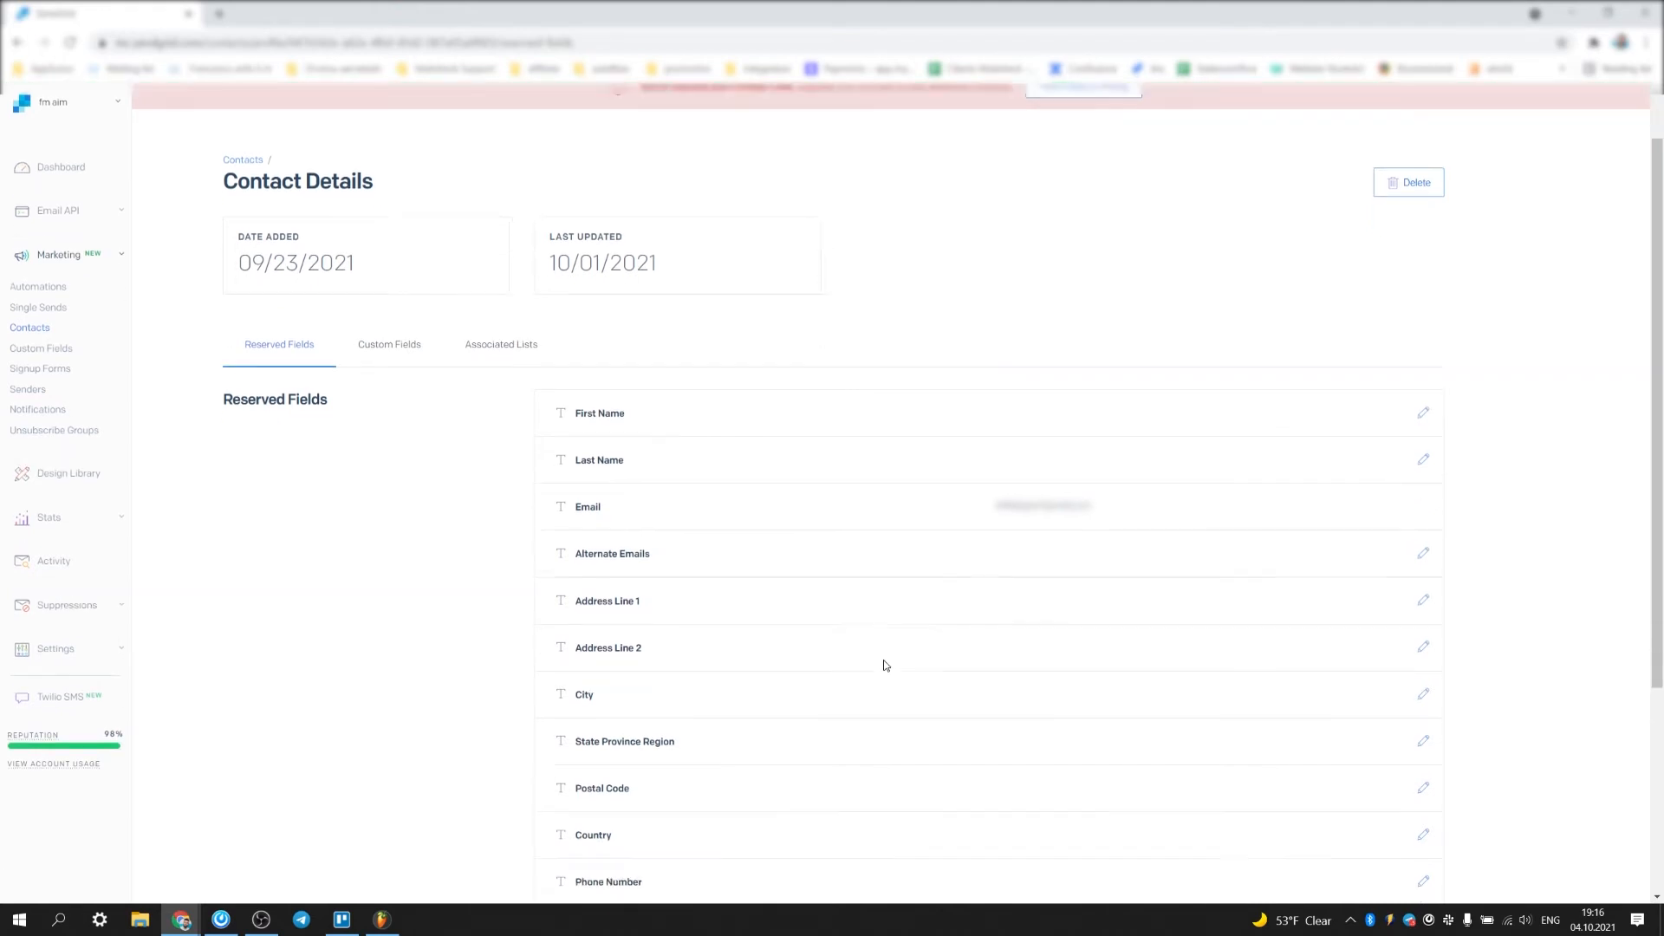
scroll(886, 665, "down", 4)
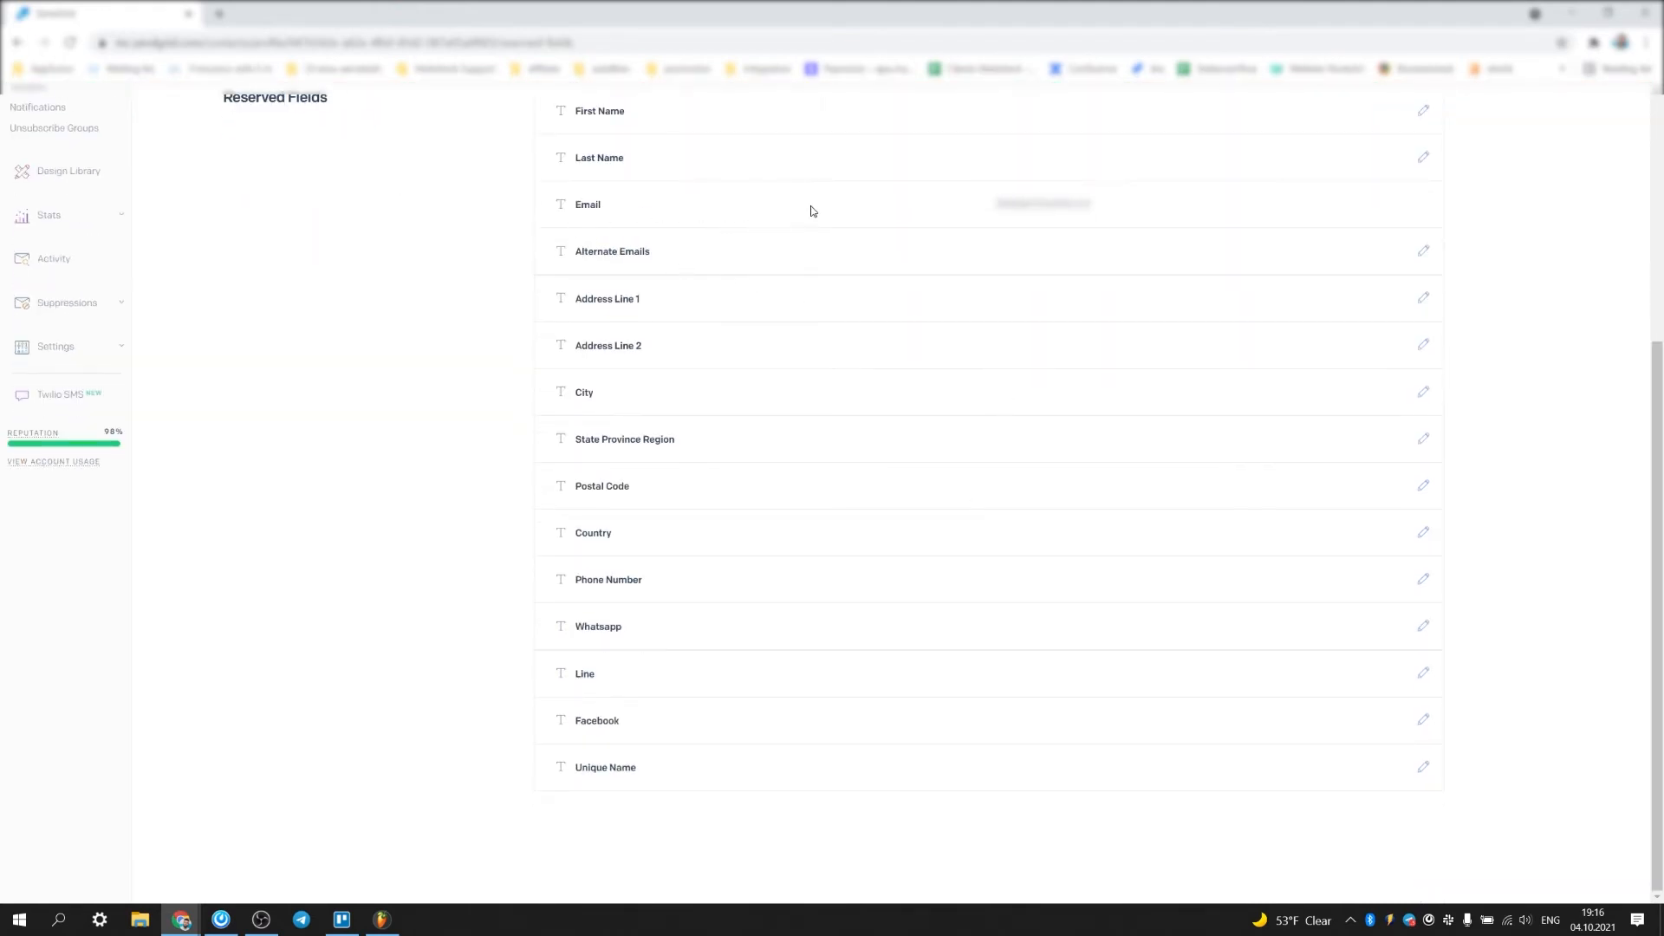
scroll(890, 397, "up", 2)
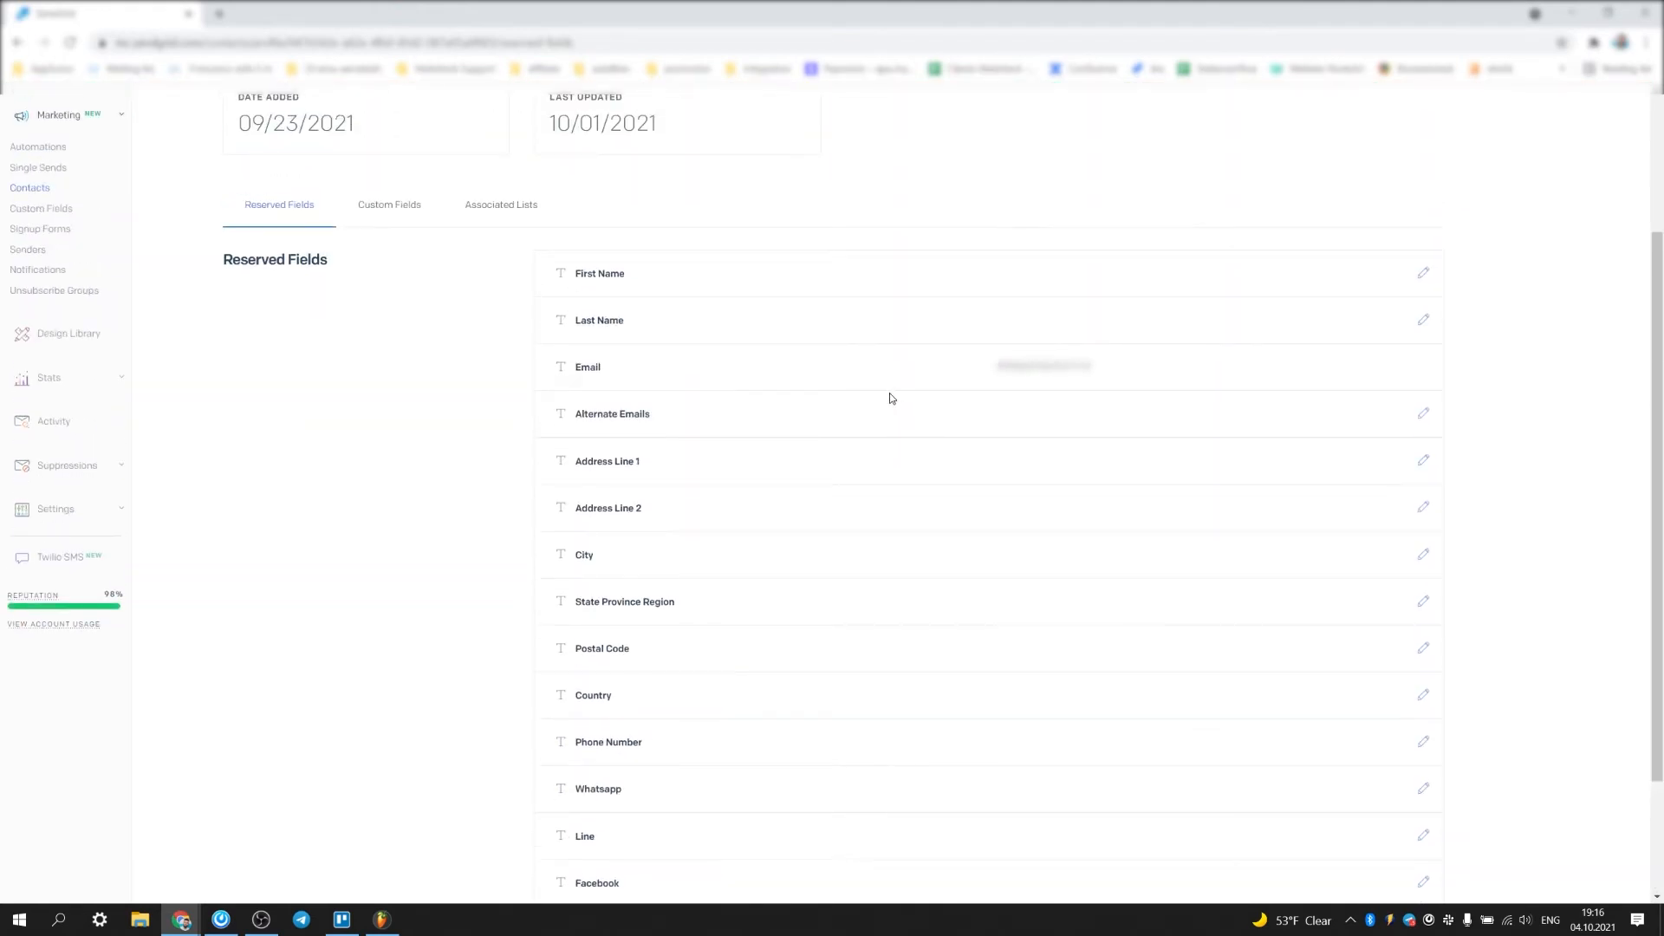
Step: Open the contact's custom fields and examine the Mailcheck Date, Mailcheck Score and Mailcheck Status values
scroll(889, 397, "up", 3)
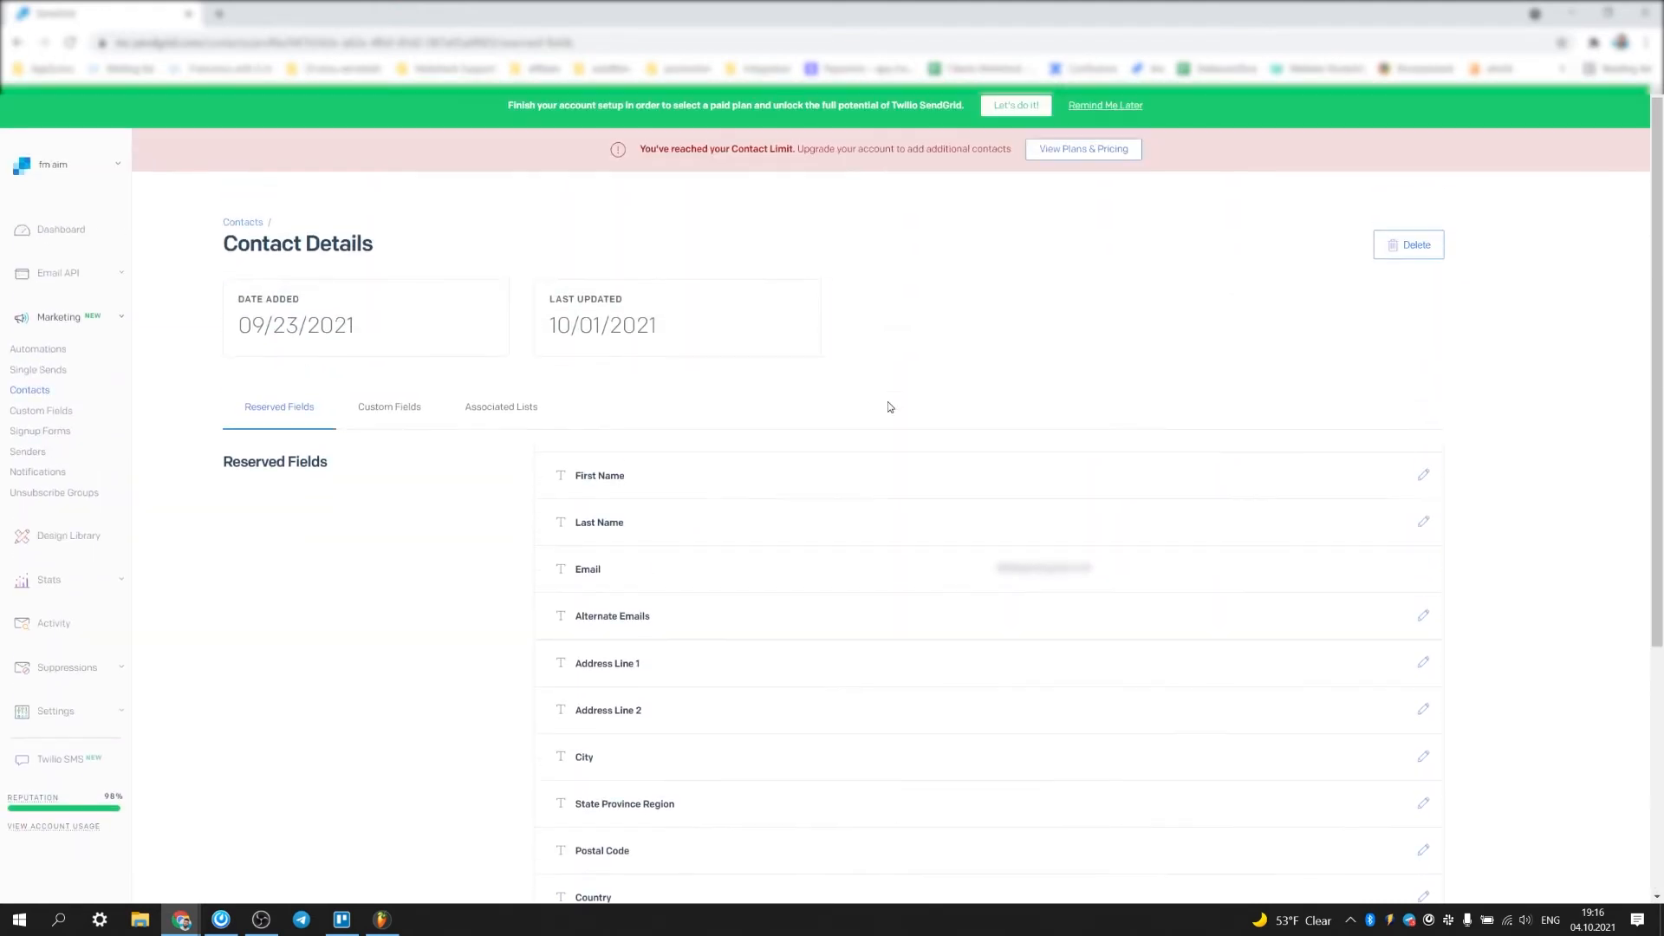
left_click(378, 418)
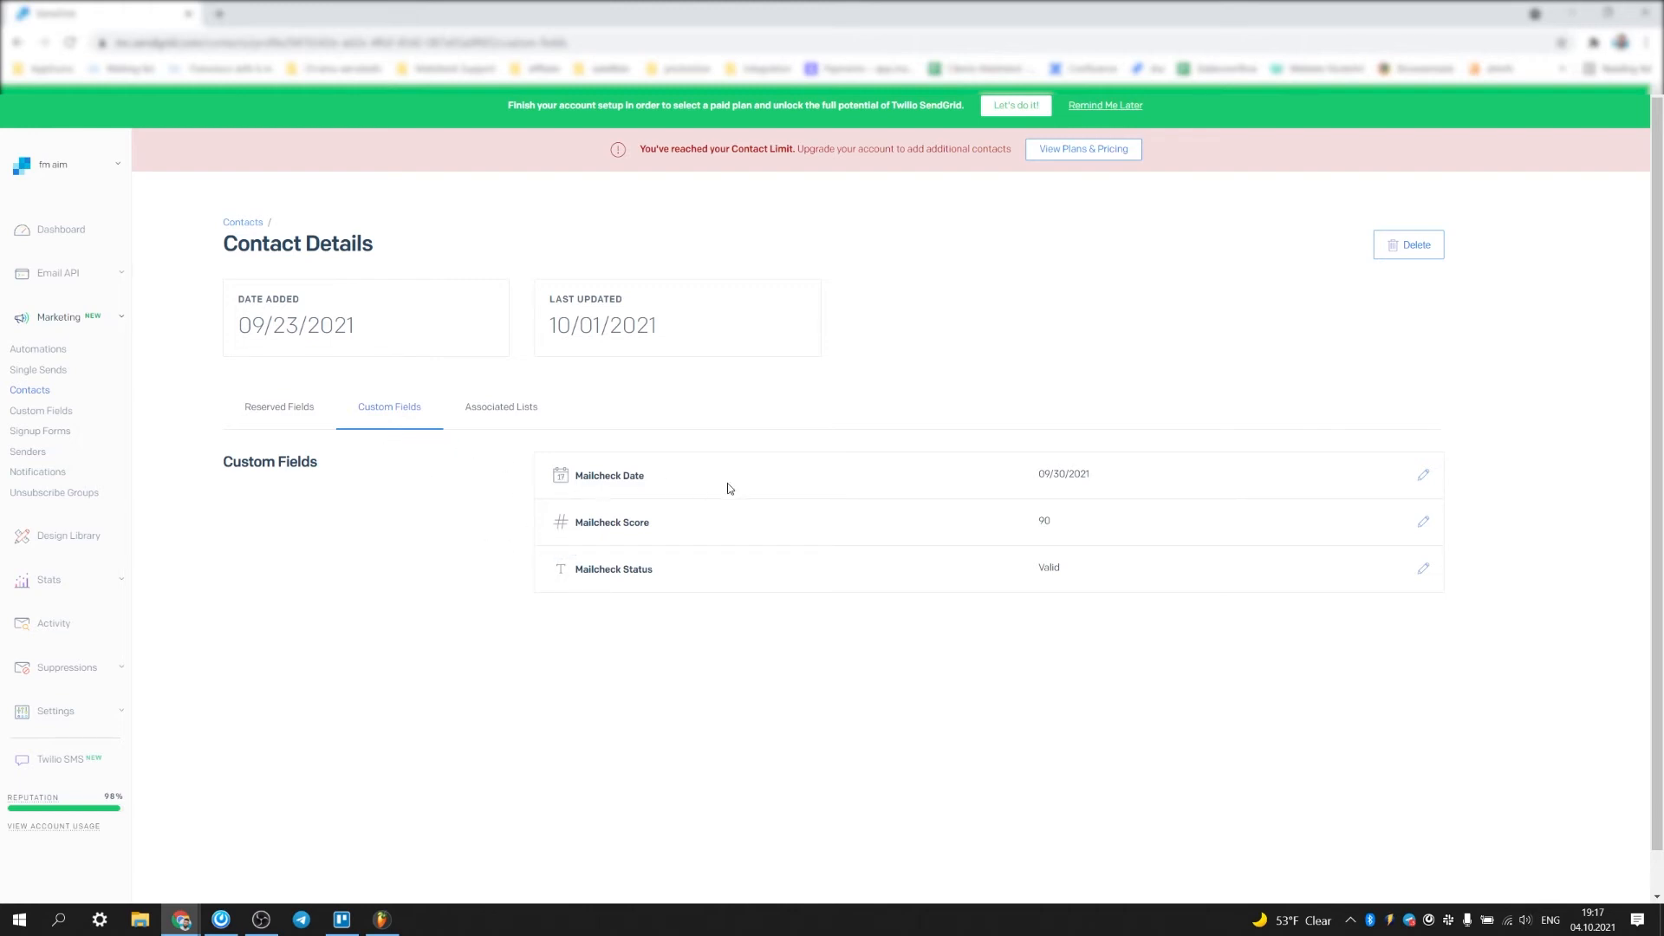
left_click_drag(1113, 480, 1041, 478)
left_click(1102, 473)
left_click_drag(1051, 525, 1047, 522)
left_click(1051, 572)
left_click(747, 650)
left_click_drag(1038, 521, 1054, 522)
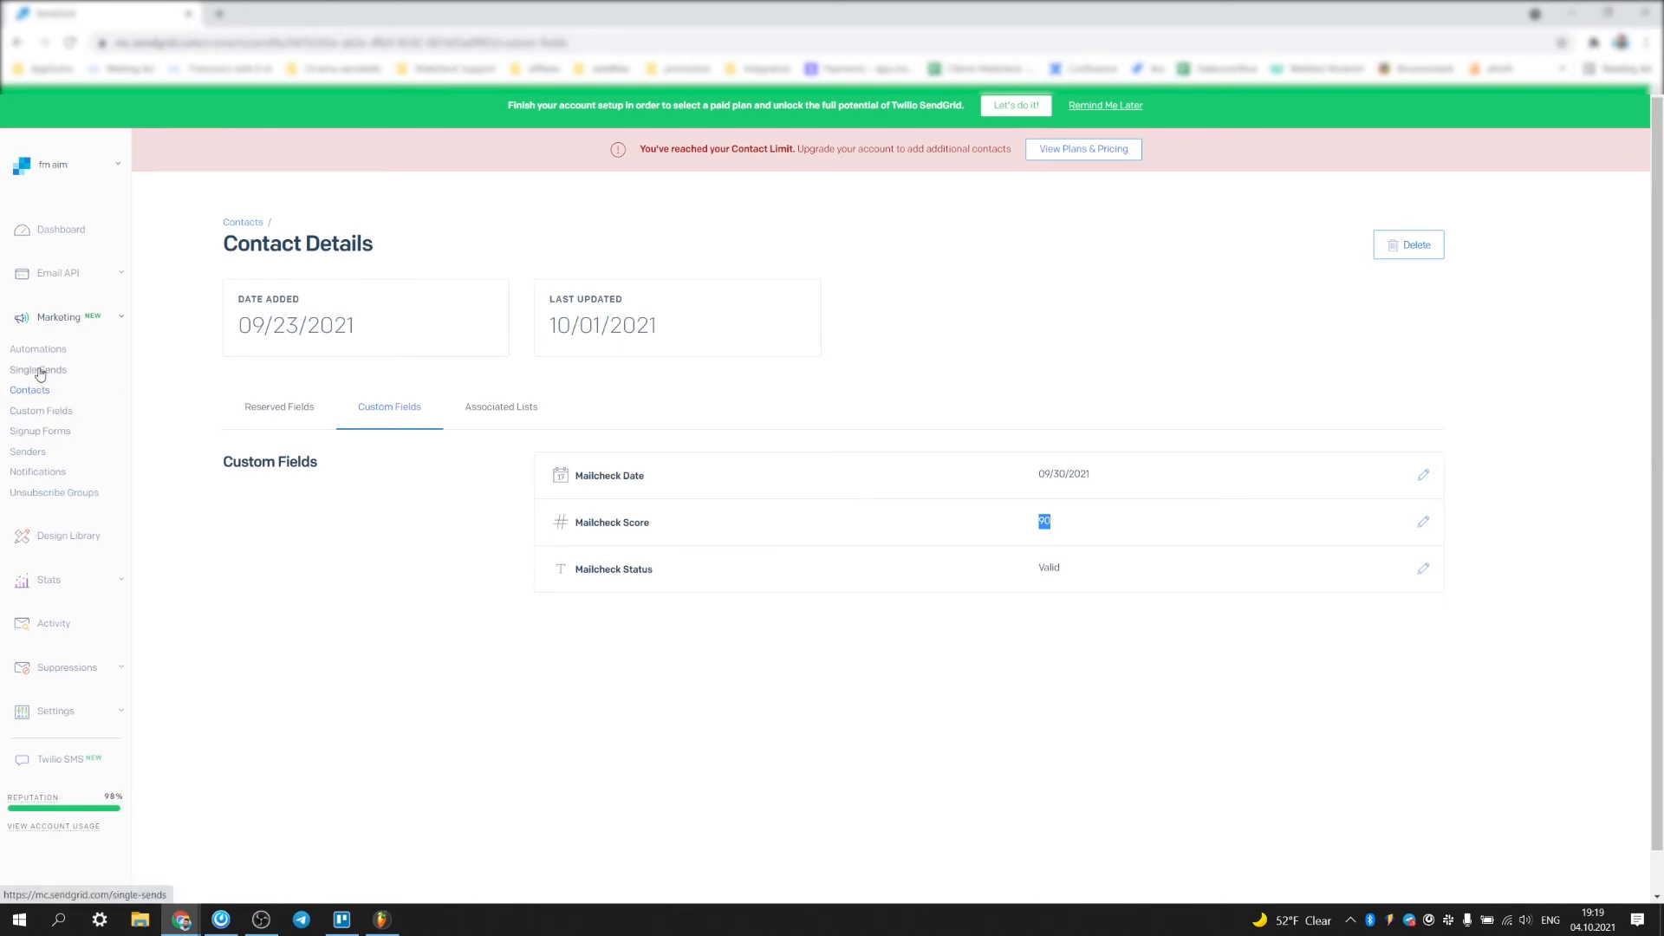
Step: Return to the contact lists, start a new segment from All Contacts and name it "valid and risky"
left_click(35, 396)
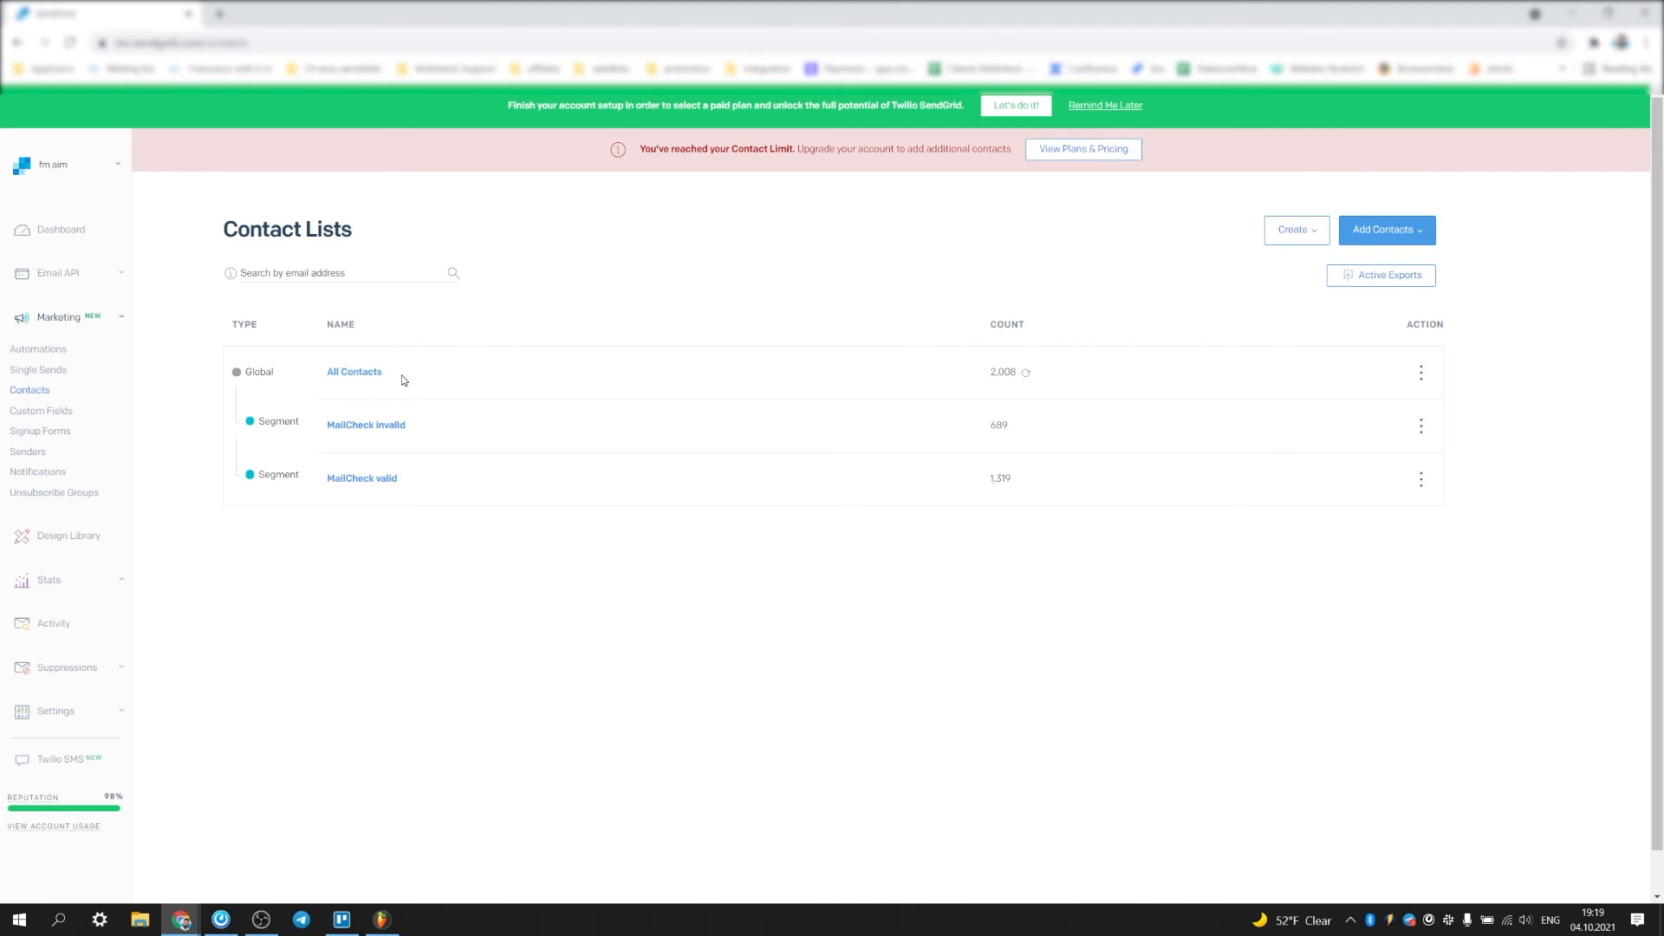
left_click_drag(402, 381, 329, 385)
left_click(1424, 380)
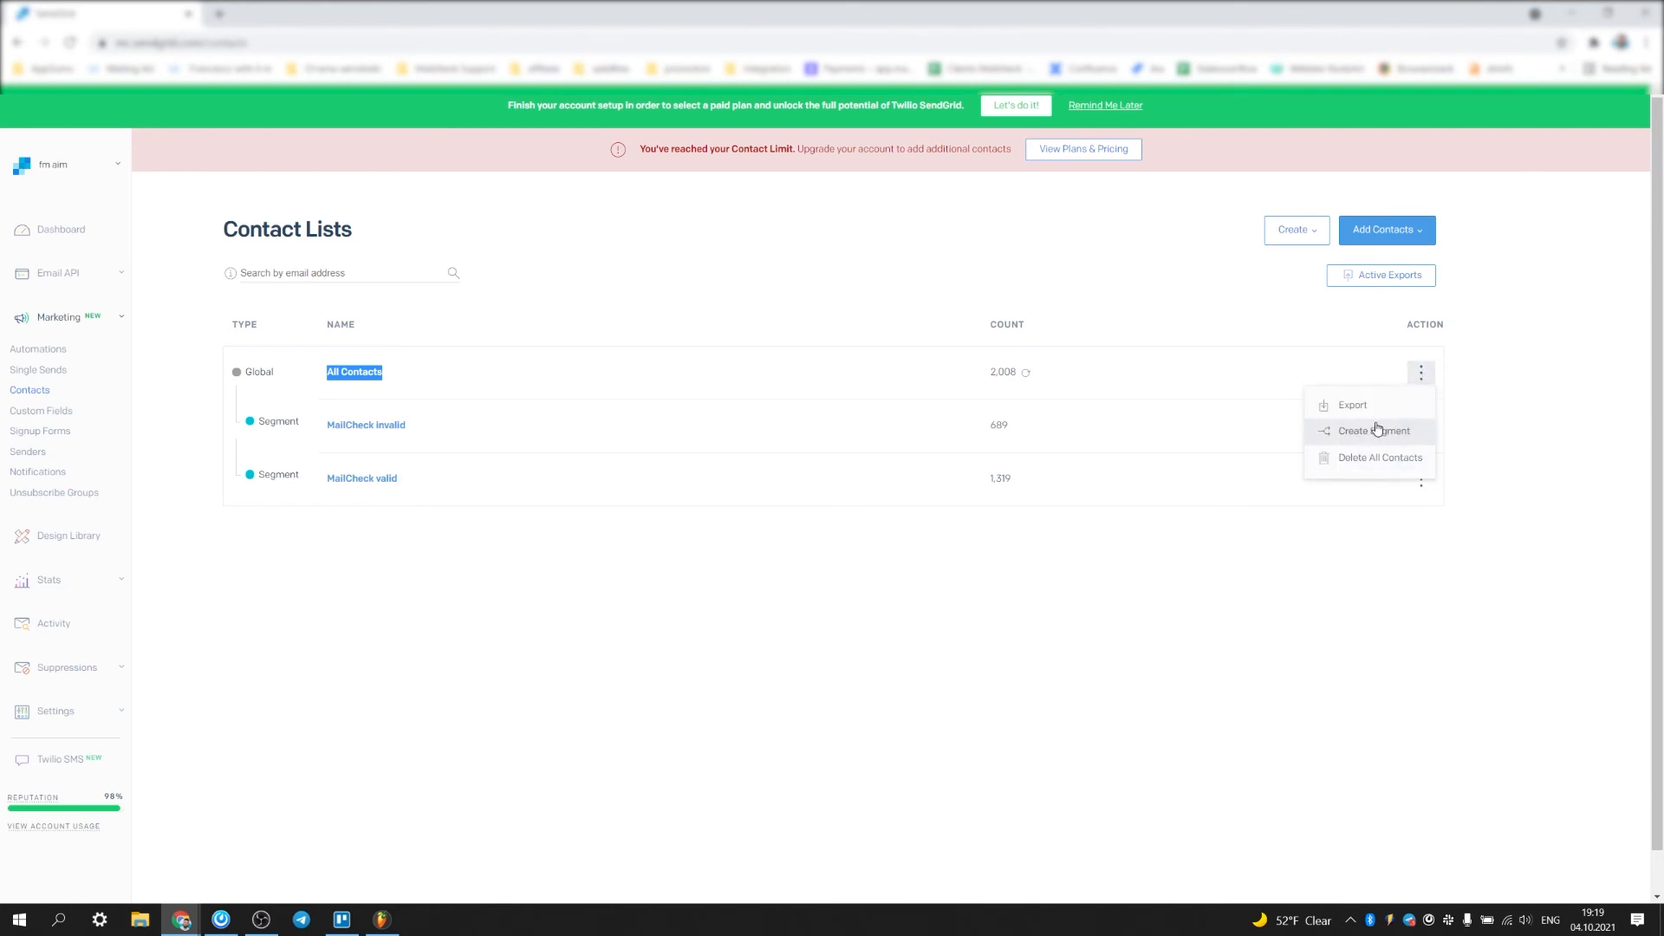
left_click(1375, 432)
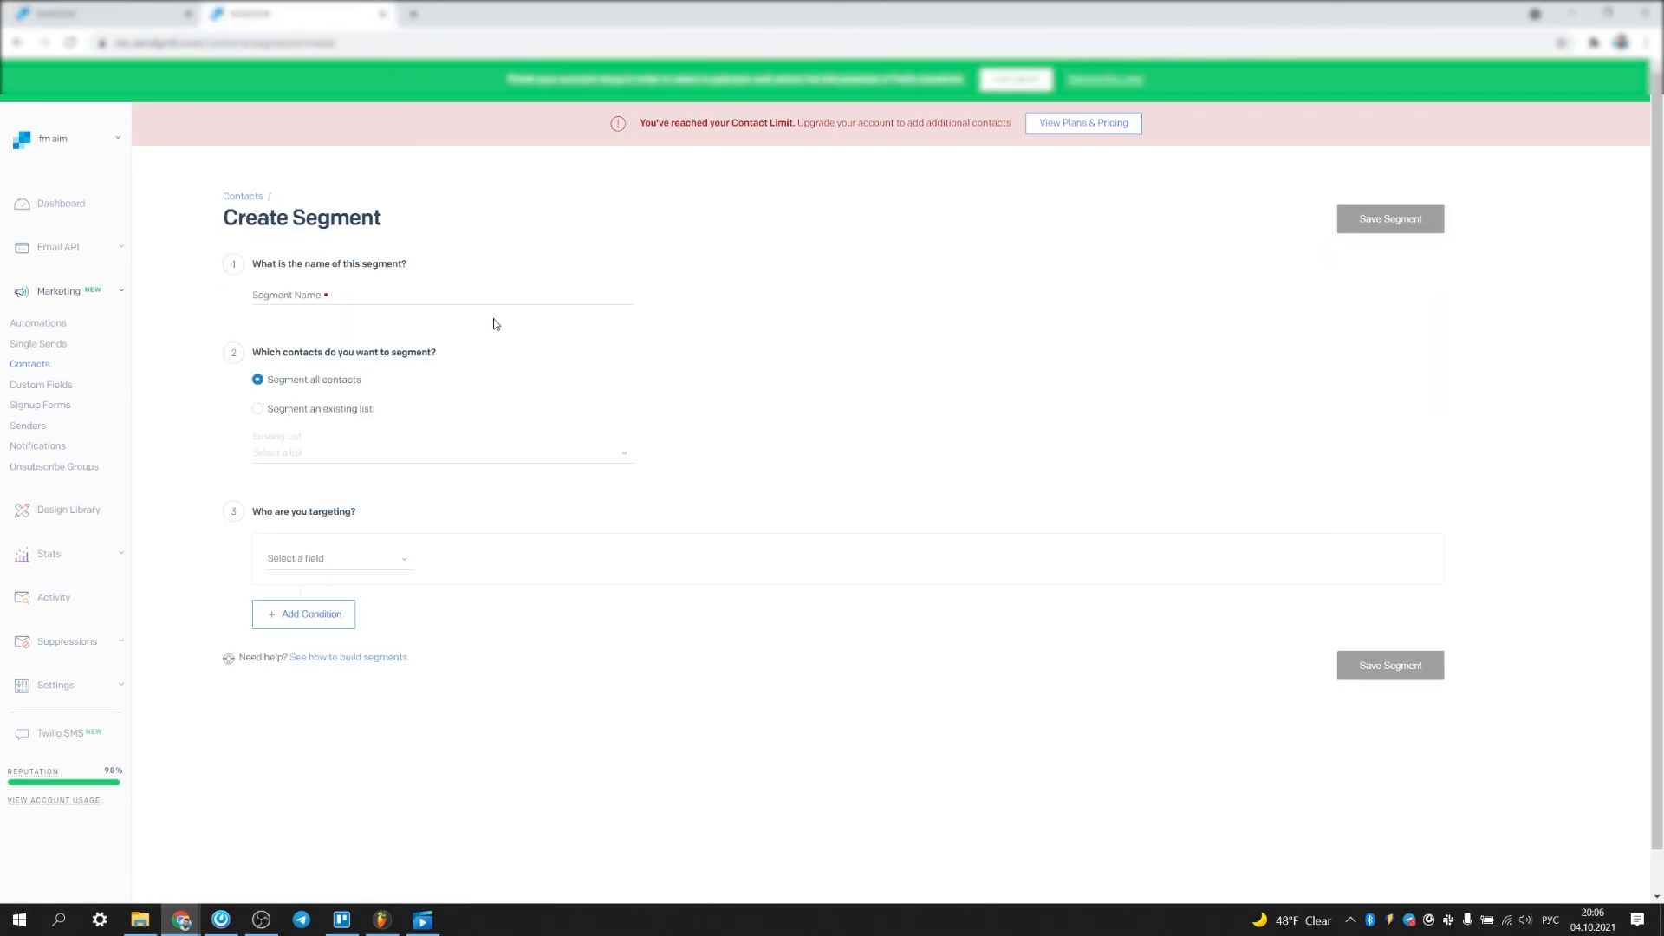
left_click(361, 295)
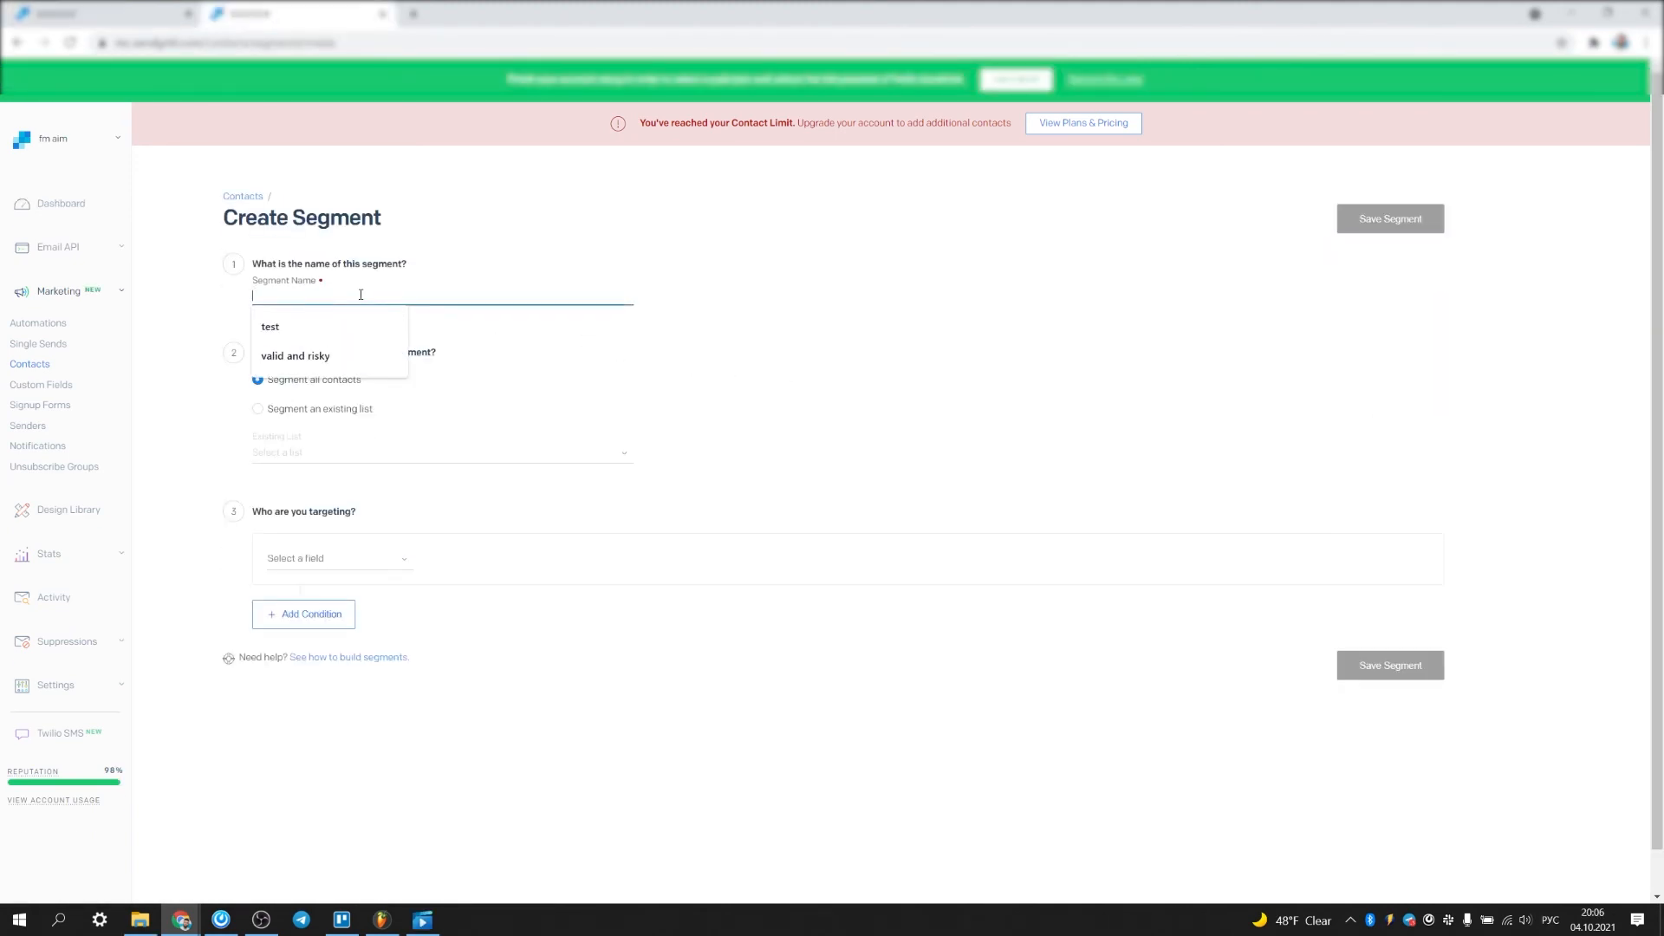
key("Down")
key("Down")
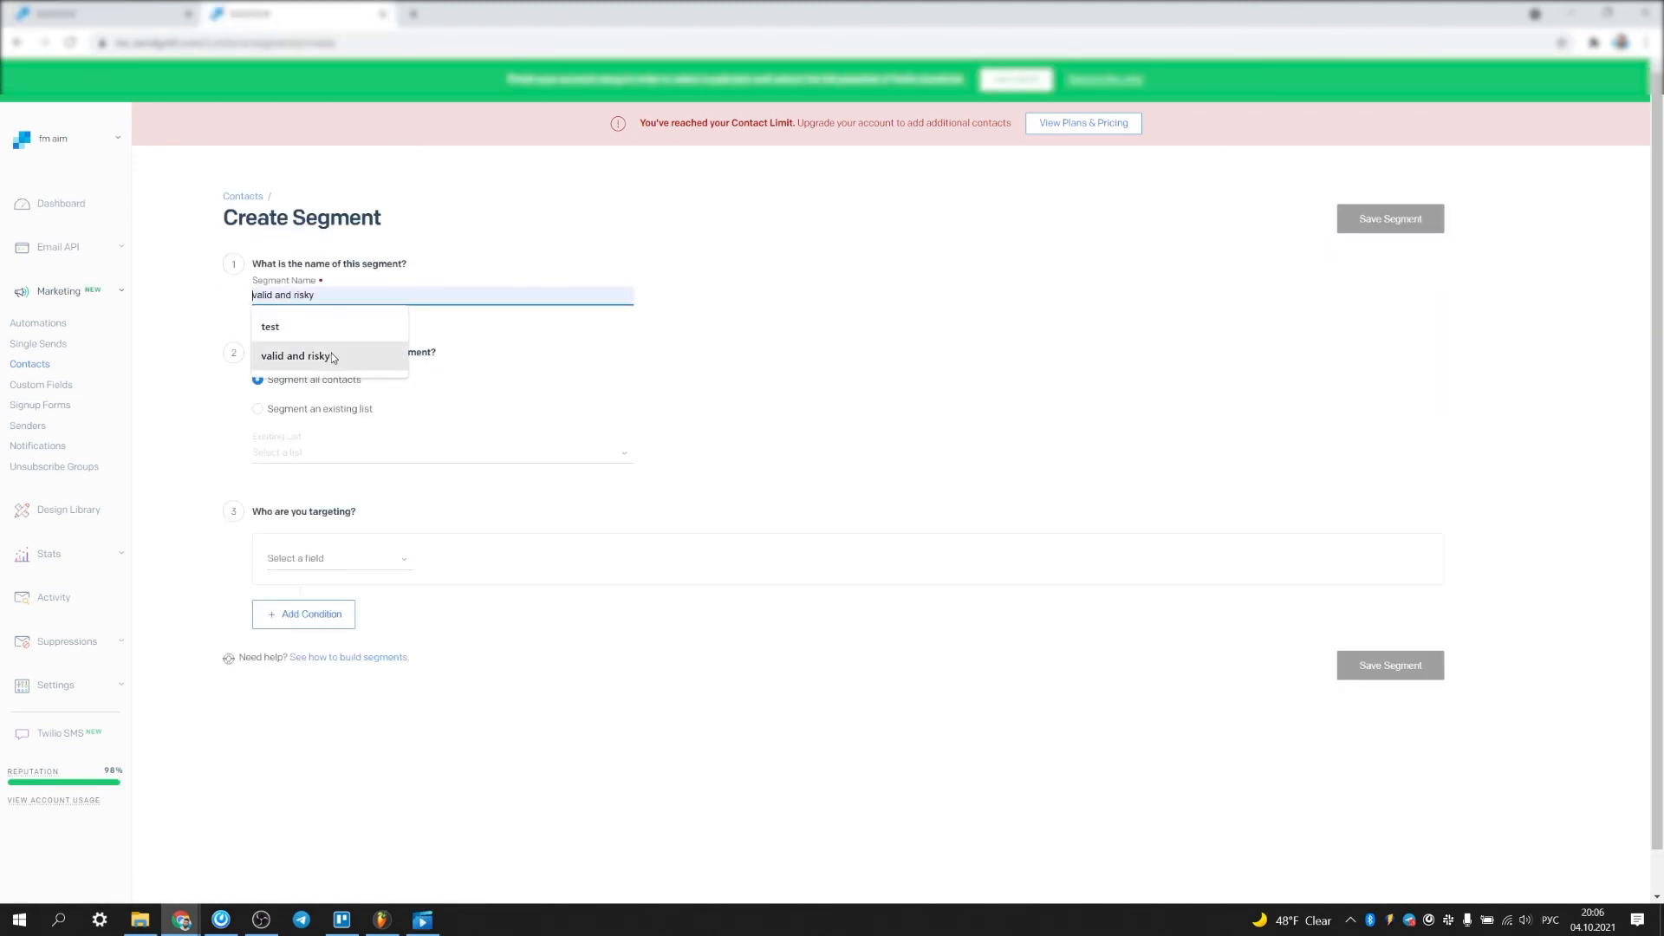
key("Return")
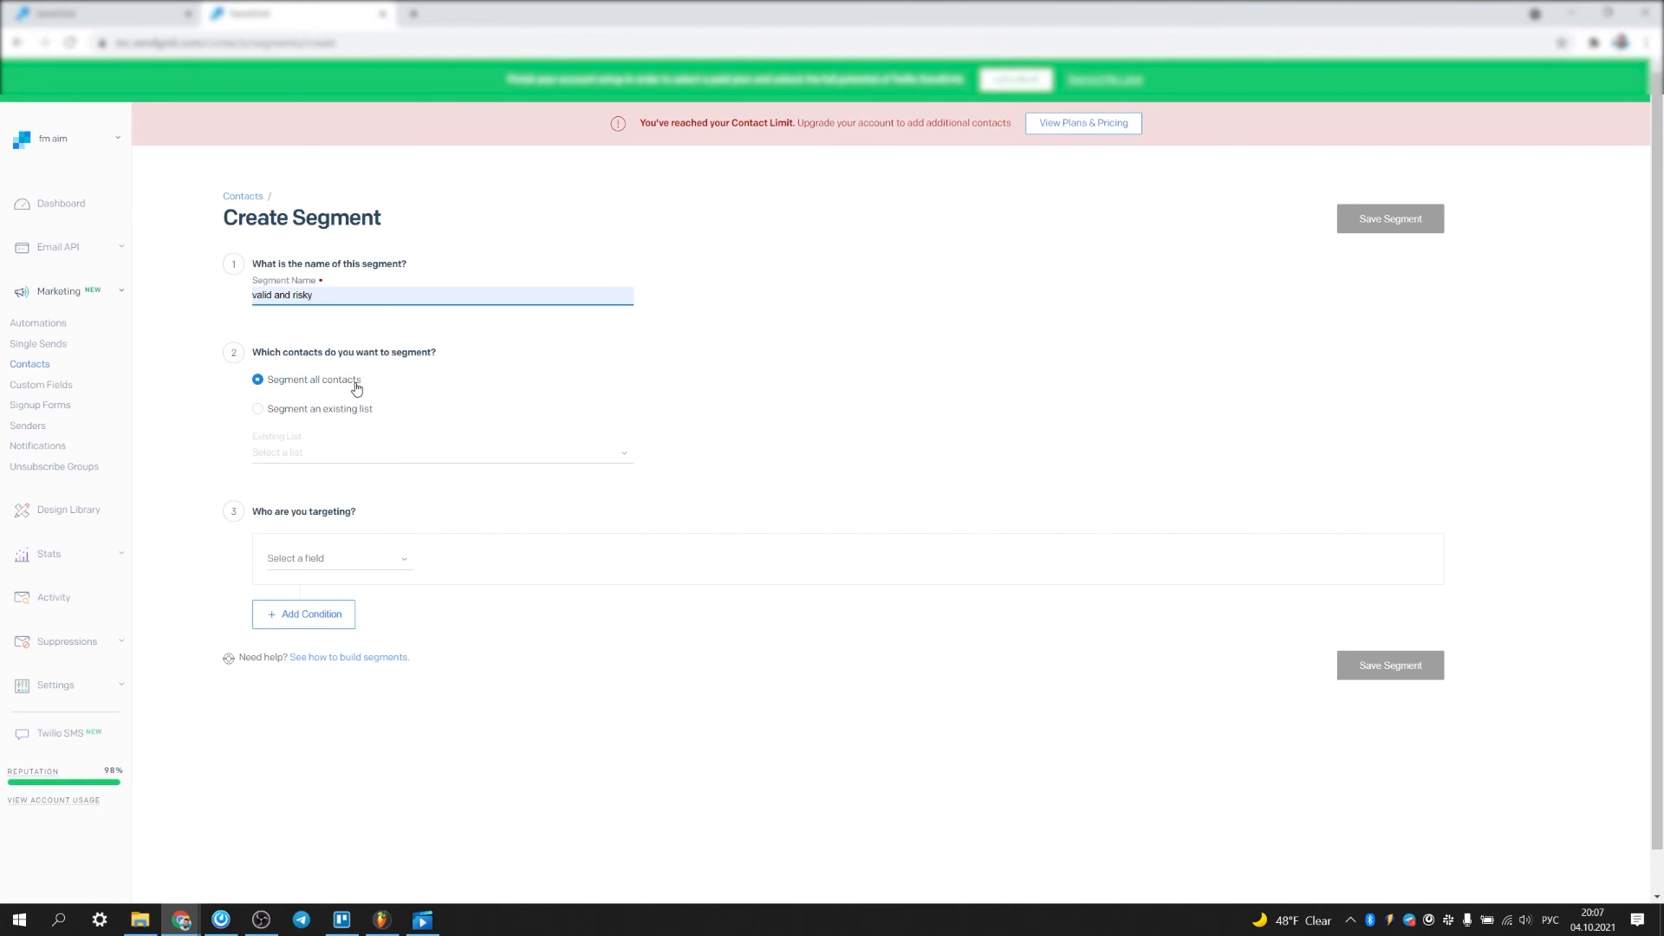
left_click(260, 412)
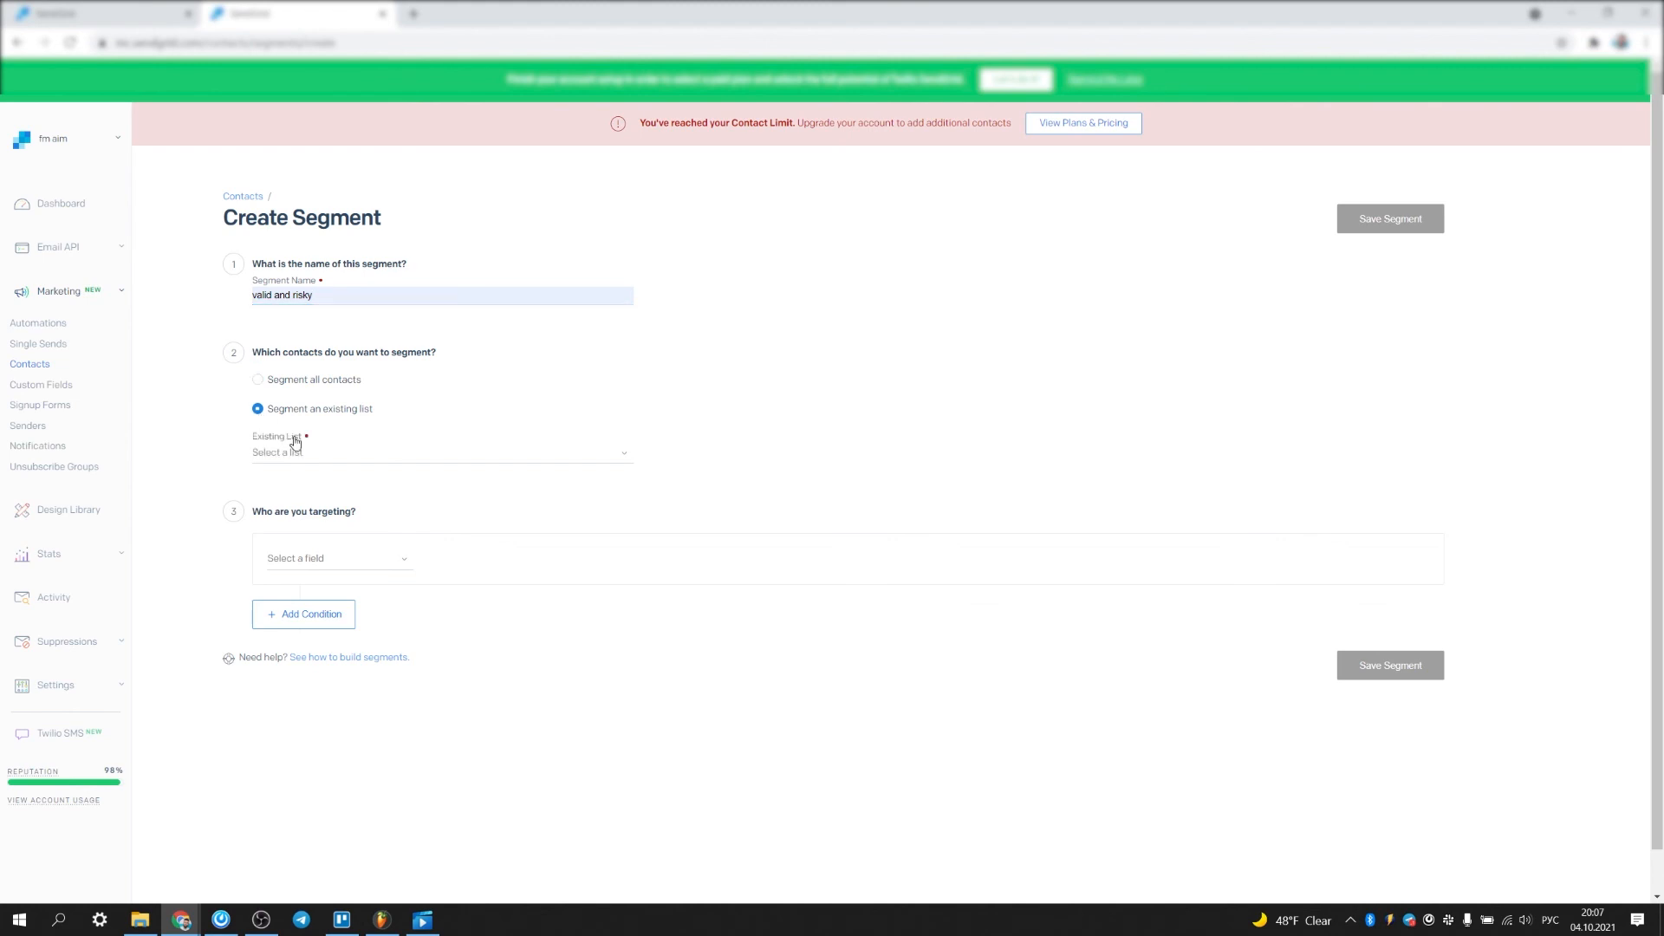
left_click(364, 453)
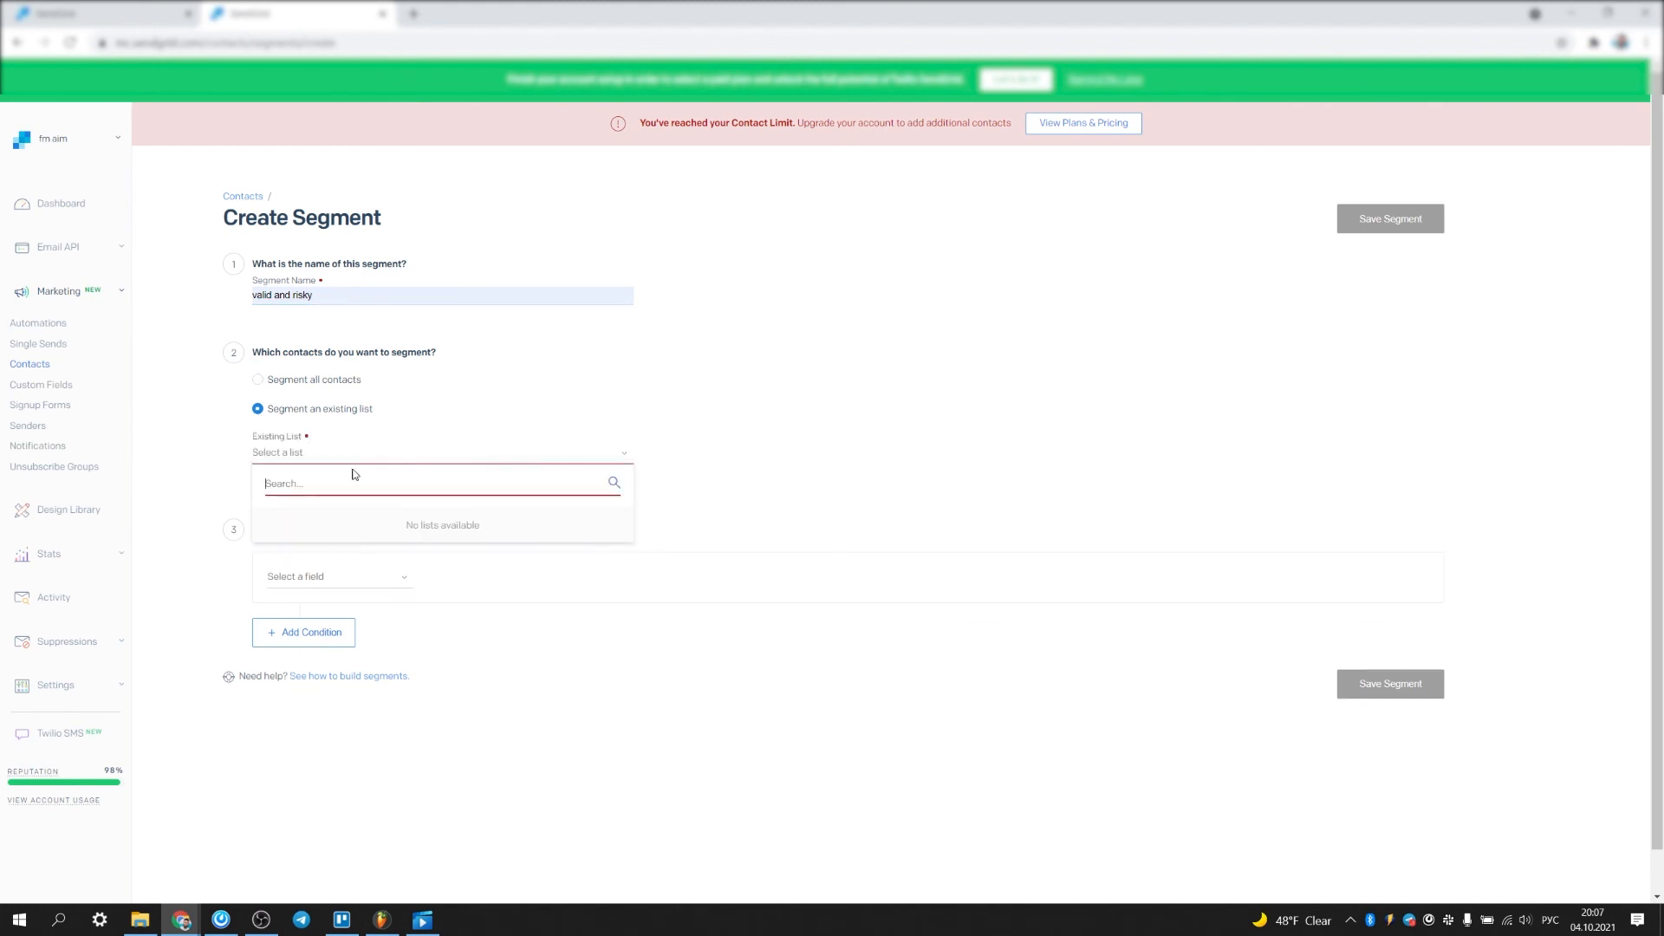
left_click(255, 382)
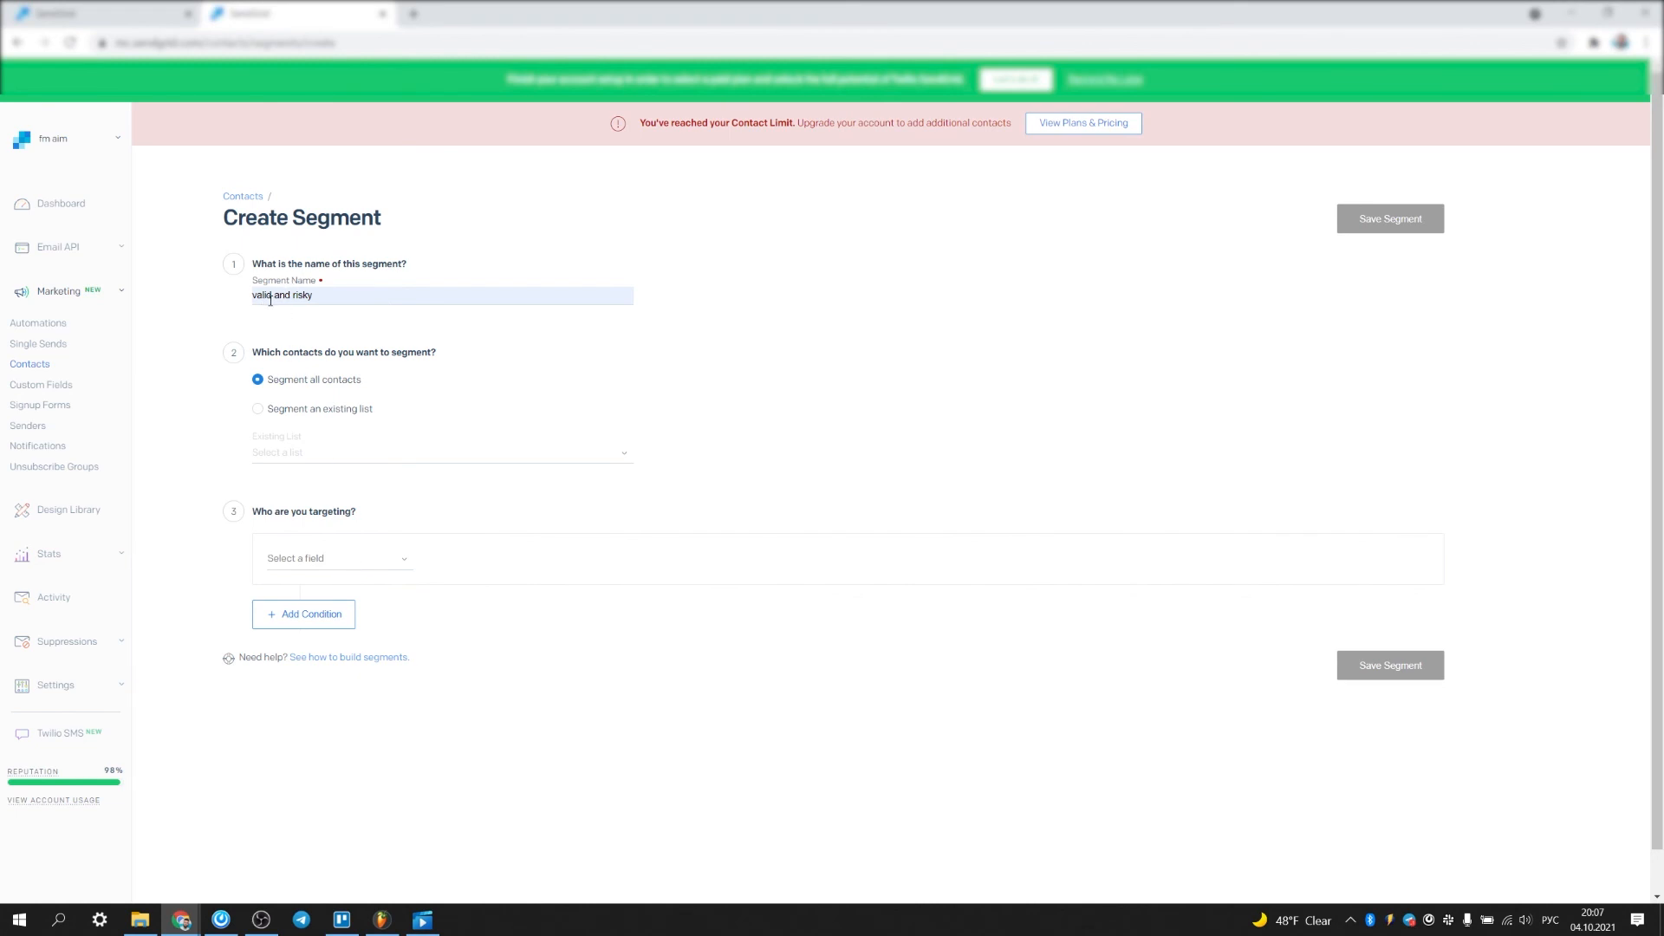
Step: Save the segment with the condition Mailcheck Score is greater than 49, and return to the contact lists
left_click(310, 565)
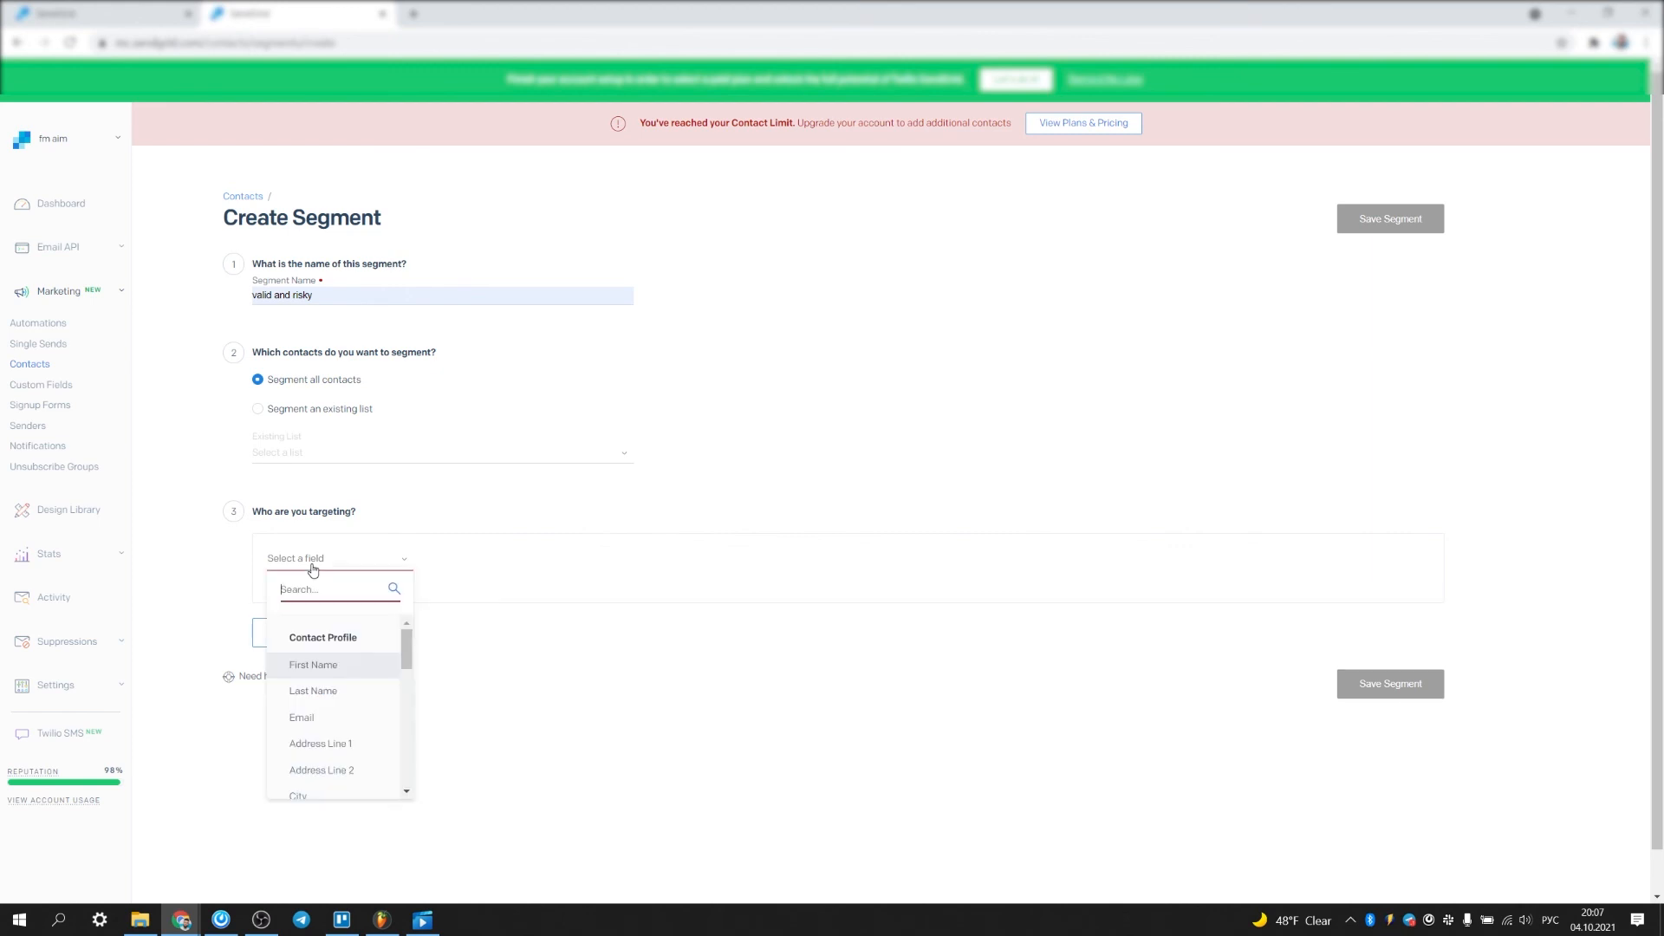
scroll(335, 746, "down", 10)
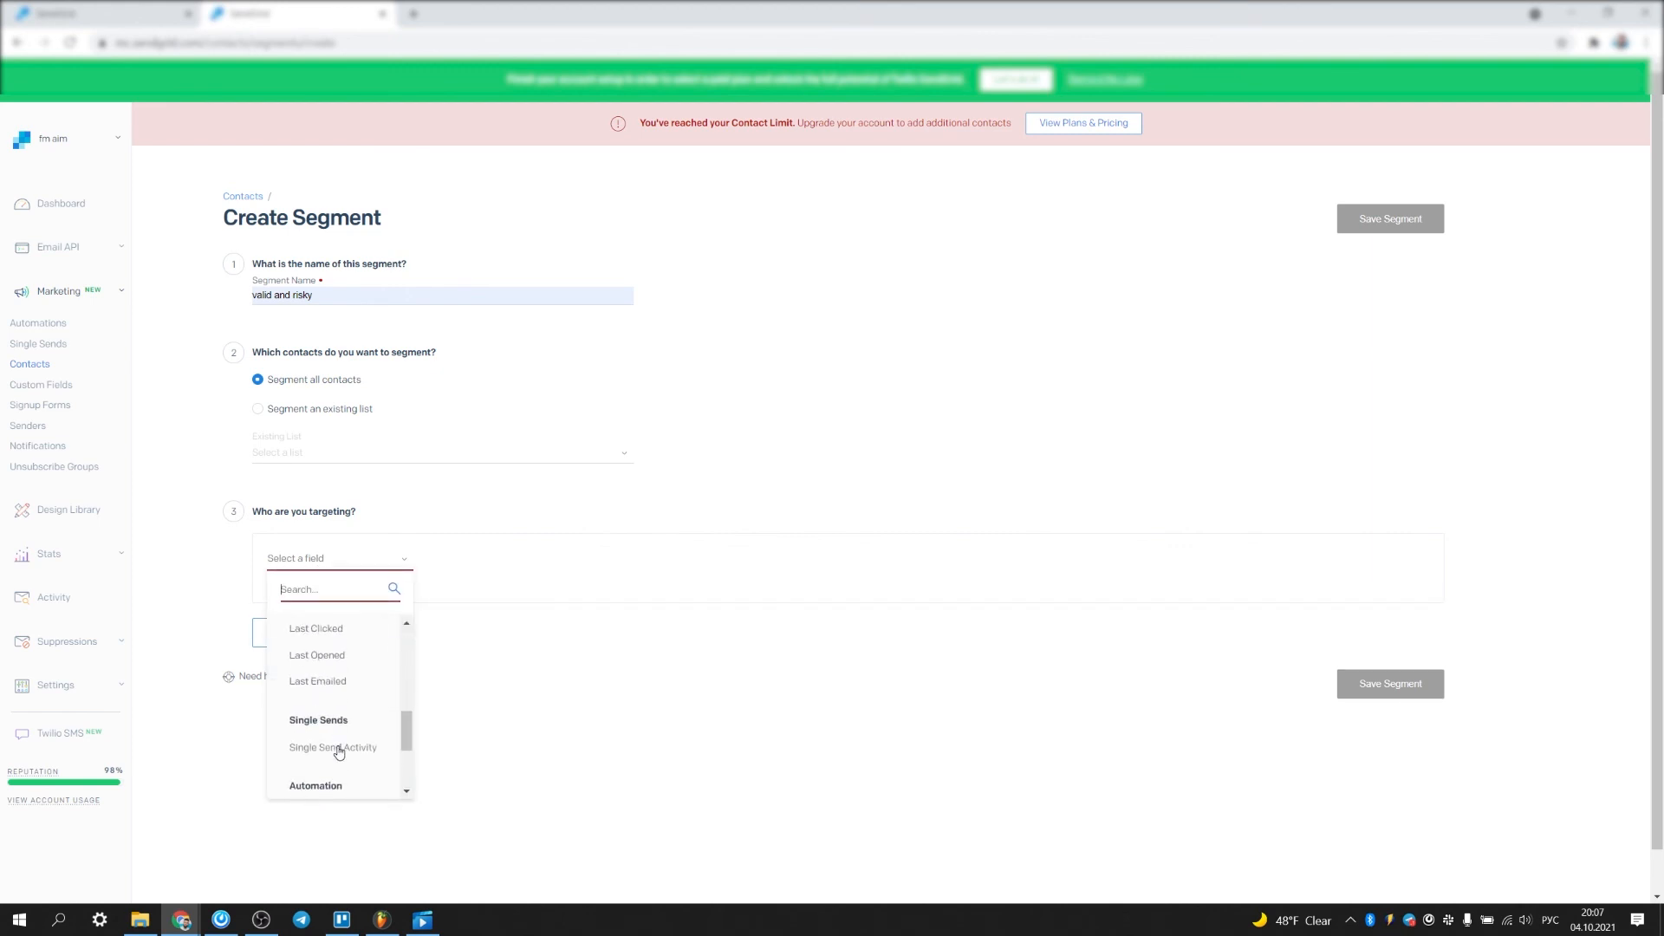
left_click(357, 756)
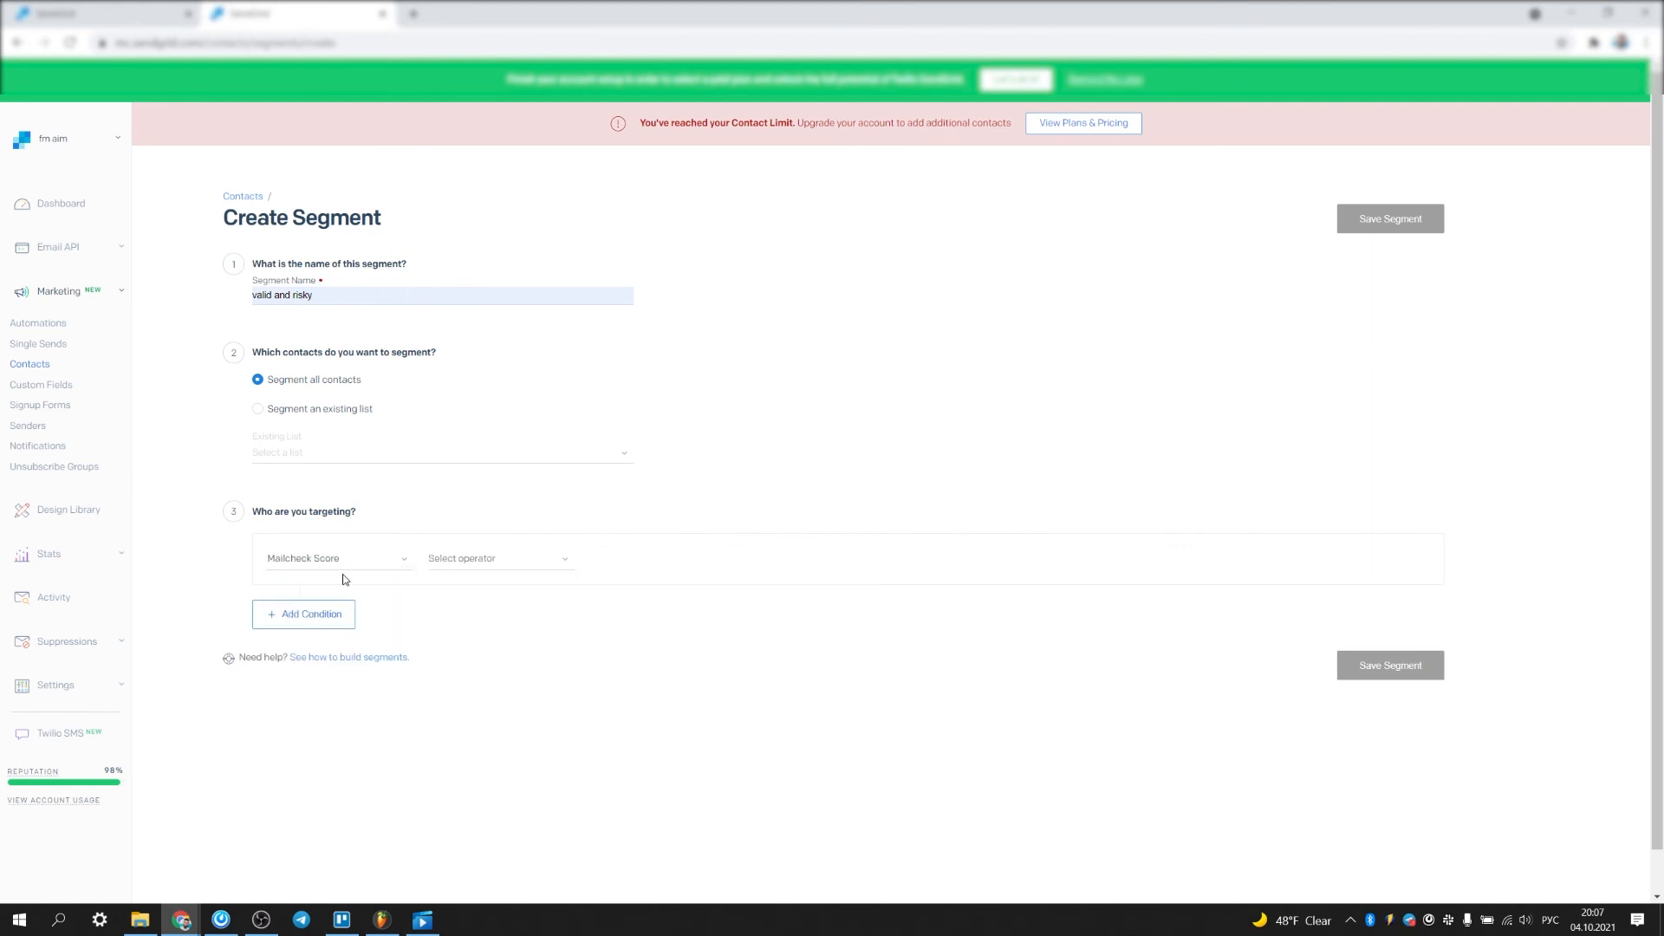
left_click(449, 563)
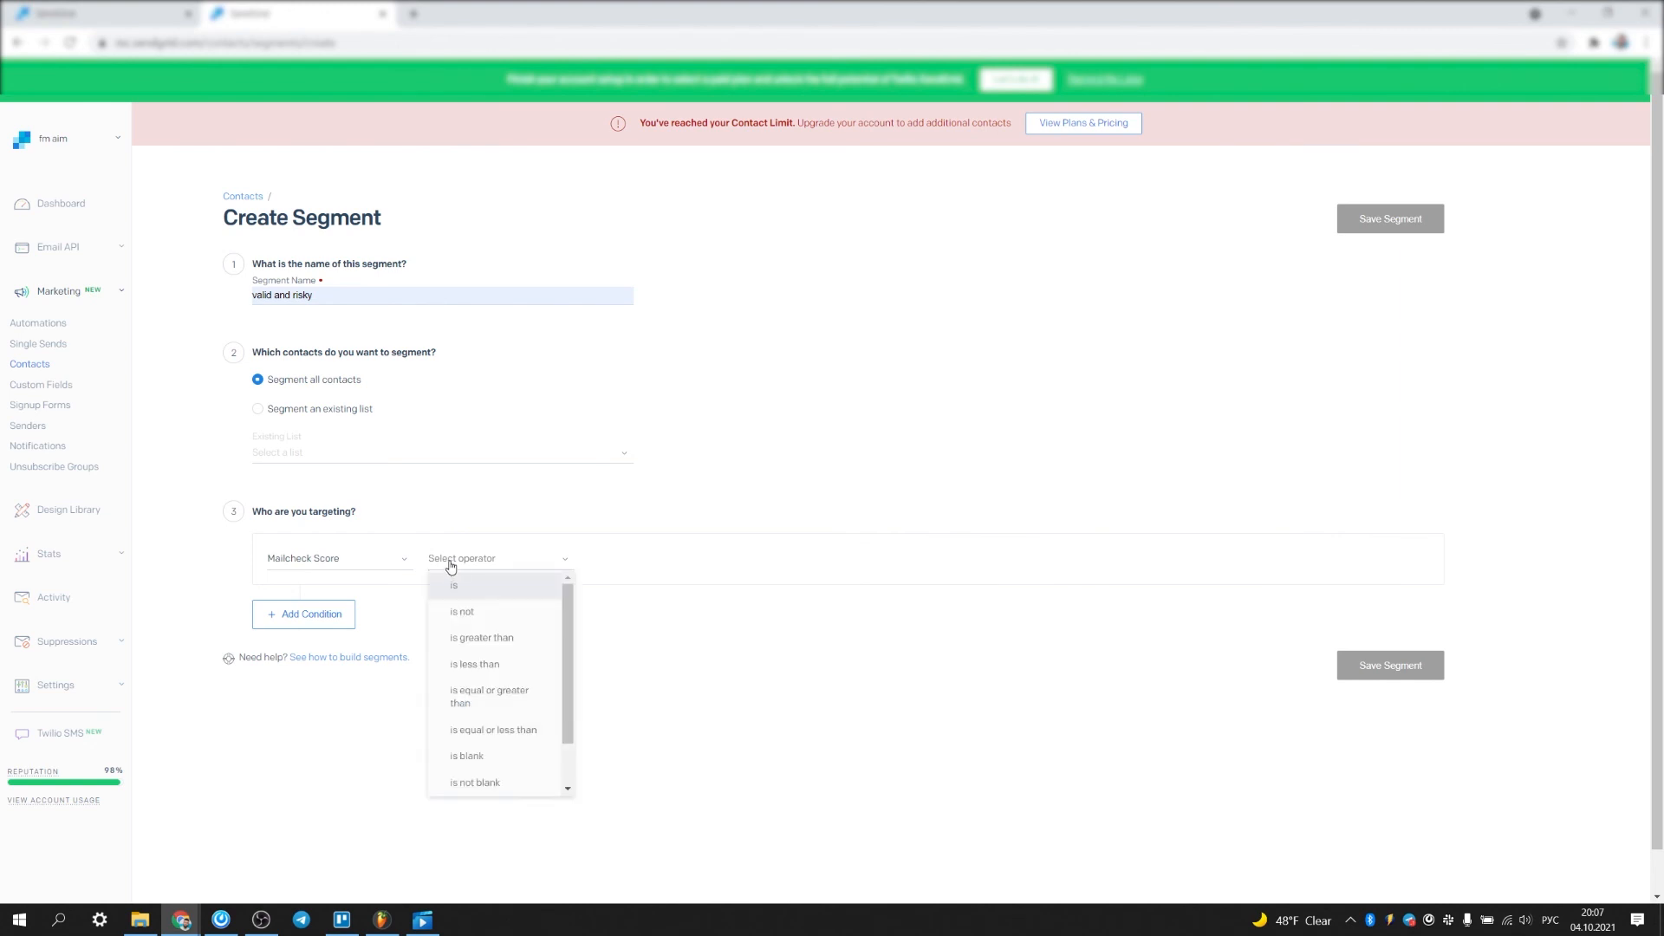
left_click(472, 638)
left_click(611, 558)
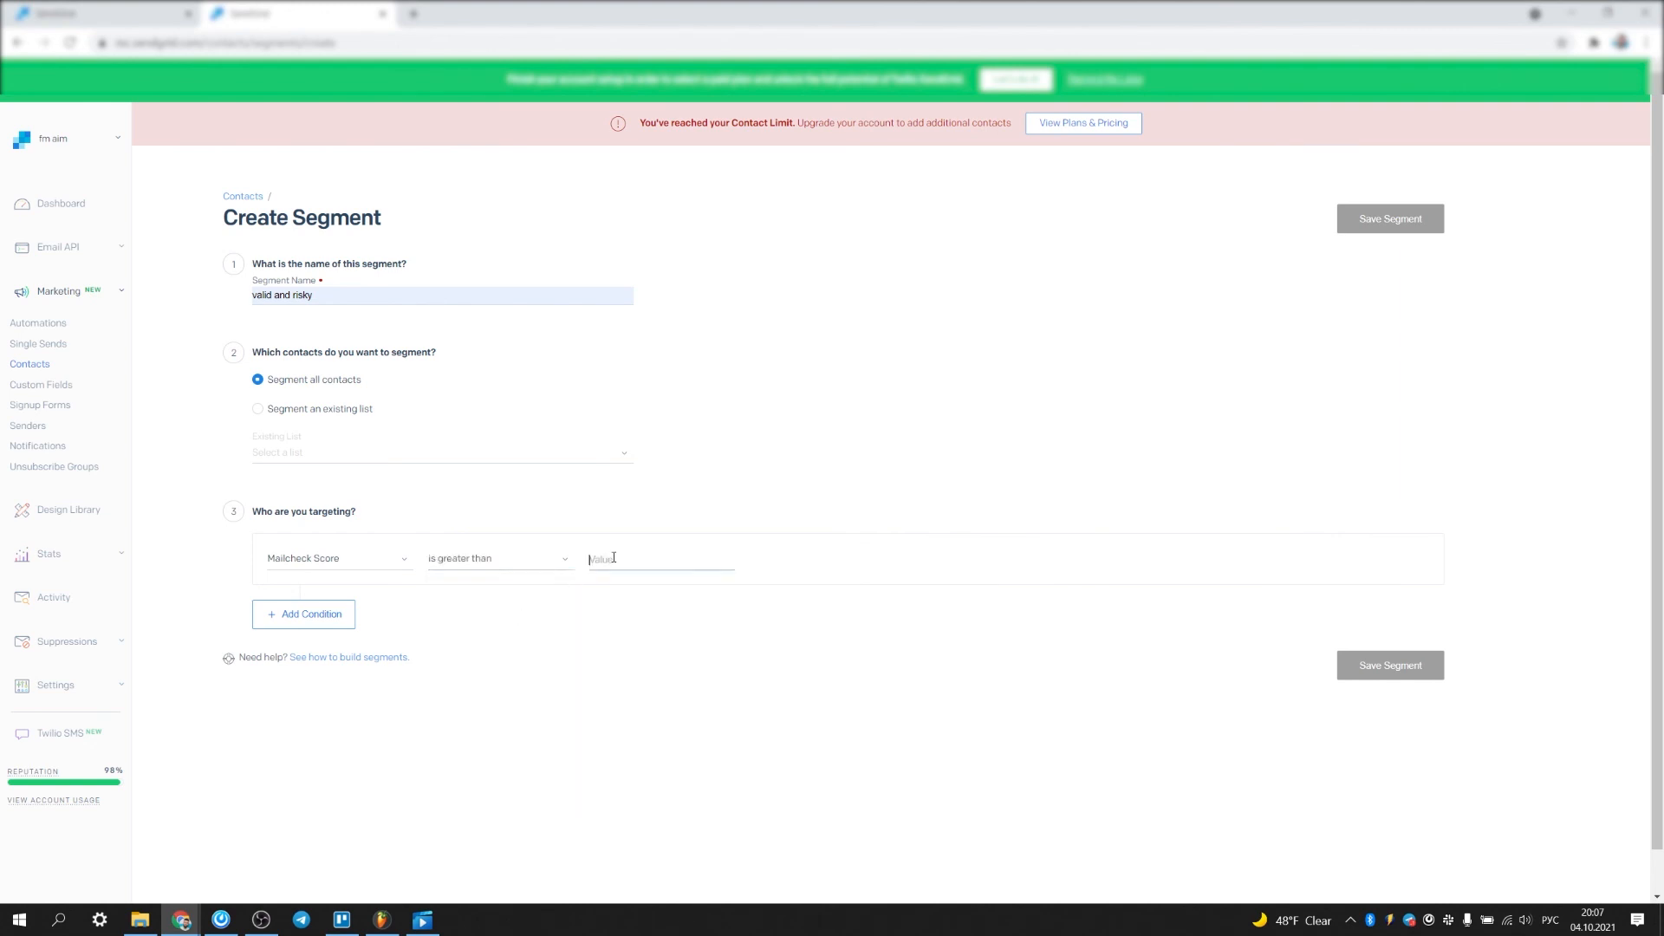
type("49")
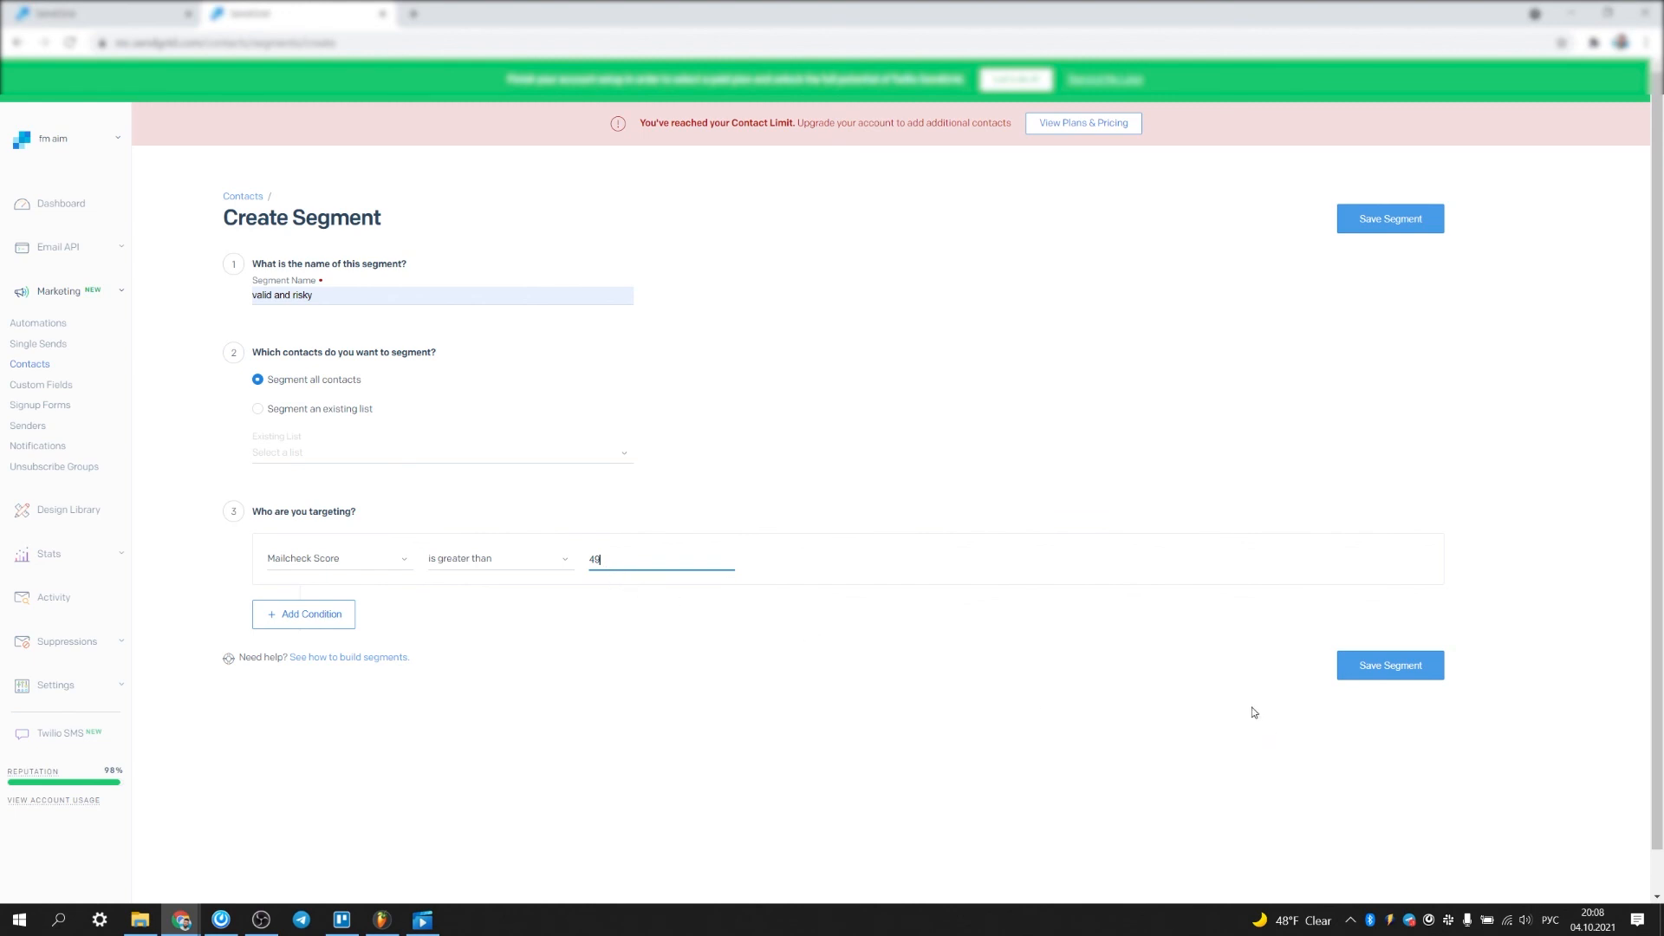
left_click(1402, 675)
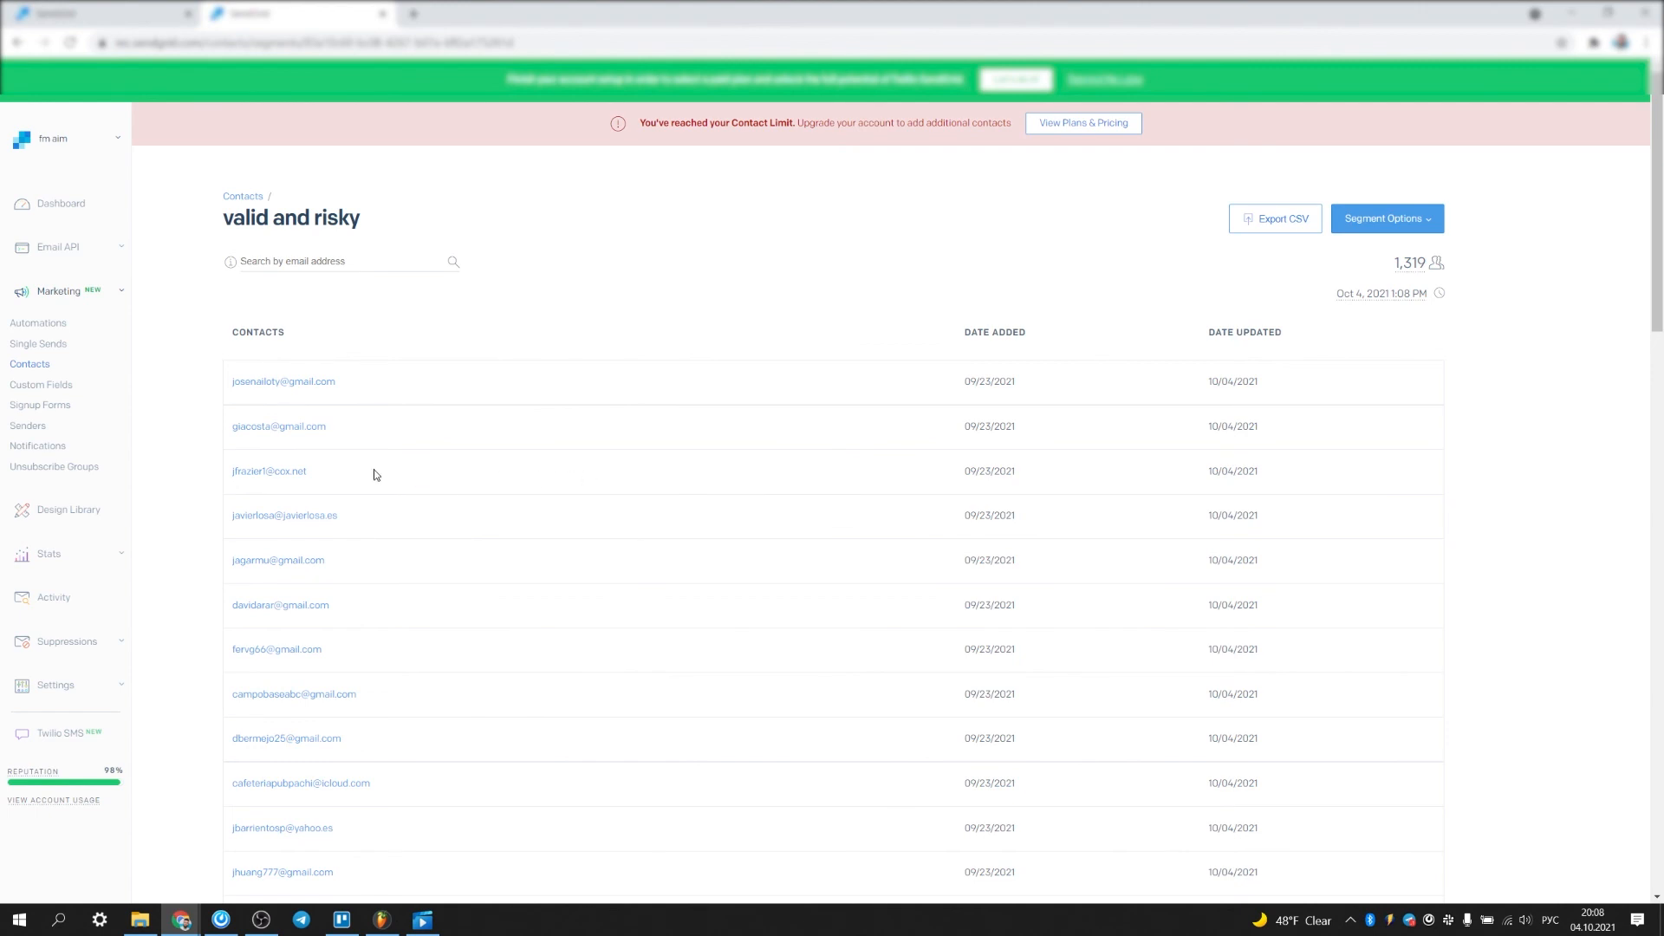
left_click(19, 365)
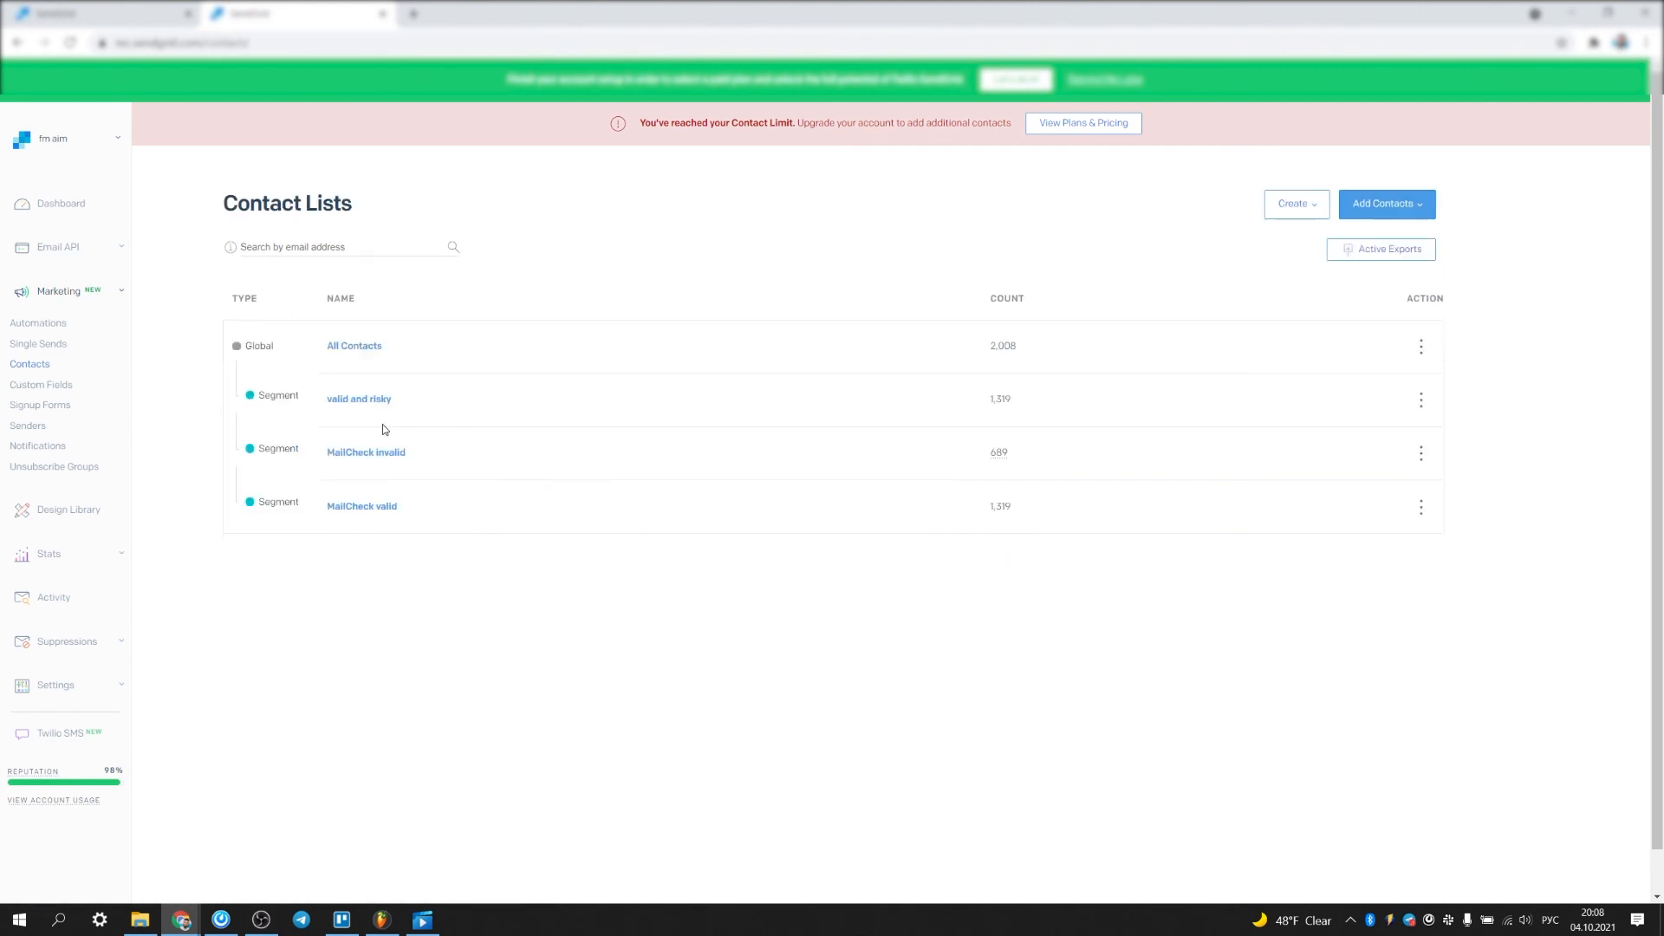